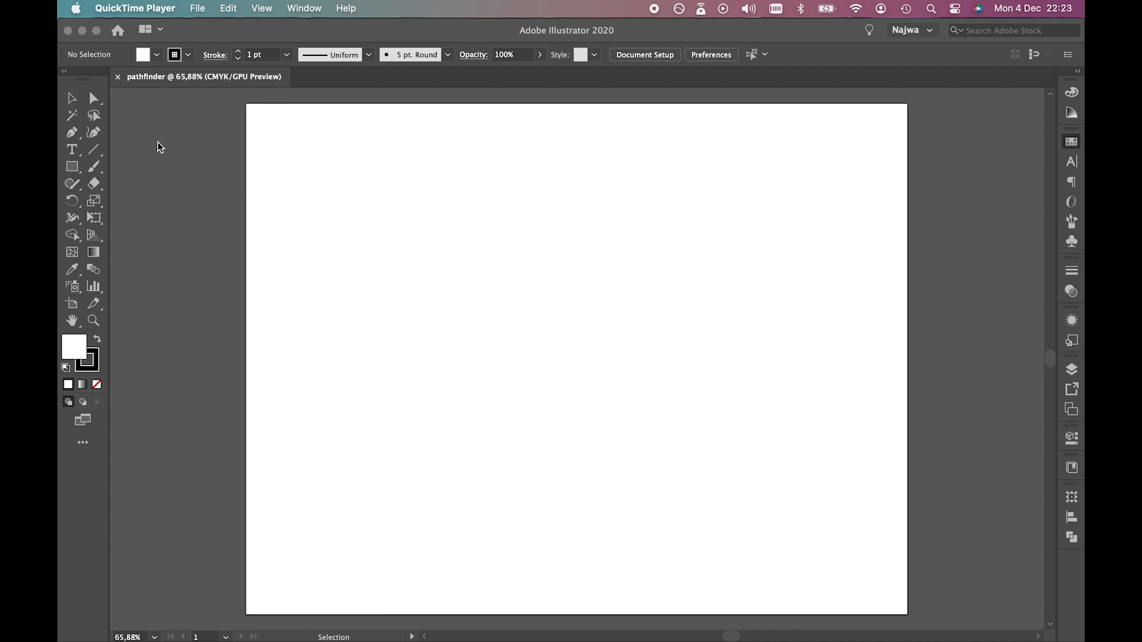
# - Set the default colours for new shapes to a black fill and no stroke
pyautogui.click(71, 167)
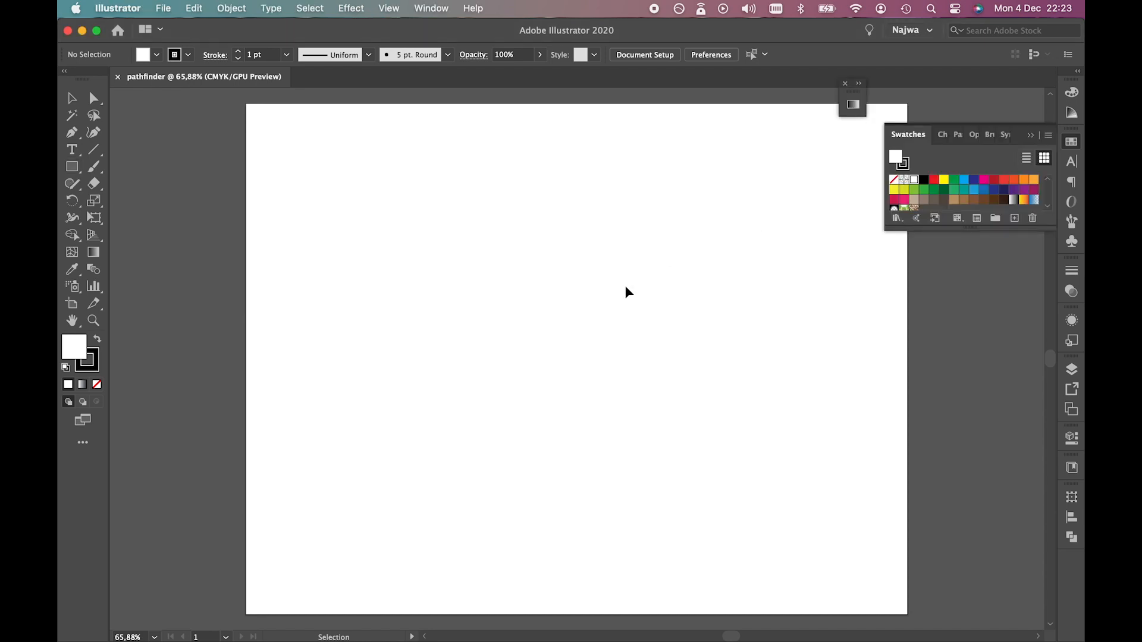
pyautogui.click(924, 180)
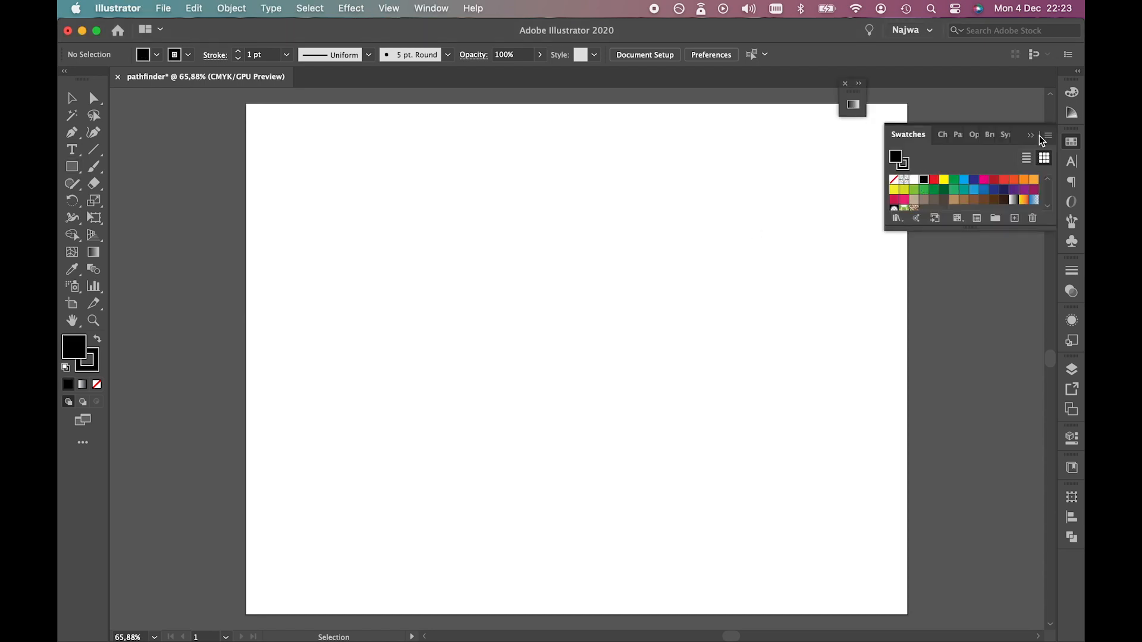
pyautogui.click(96, 384)
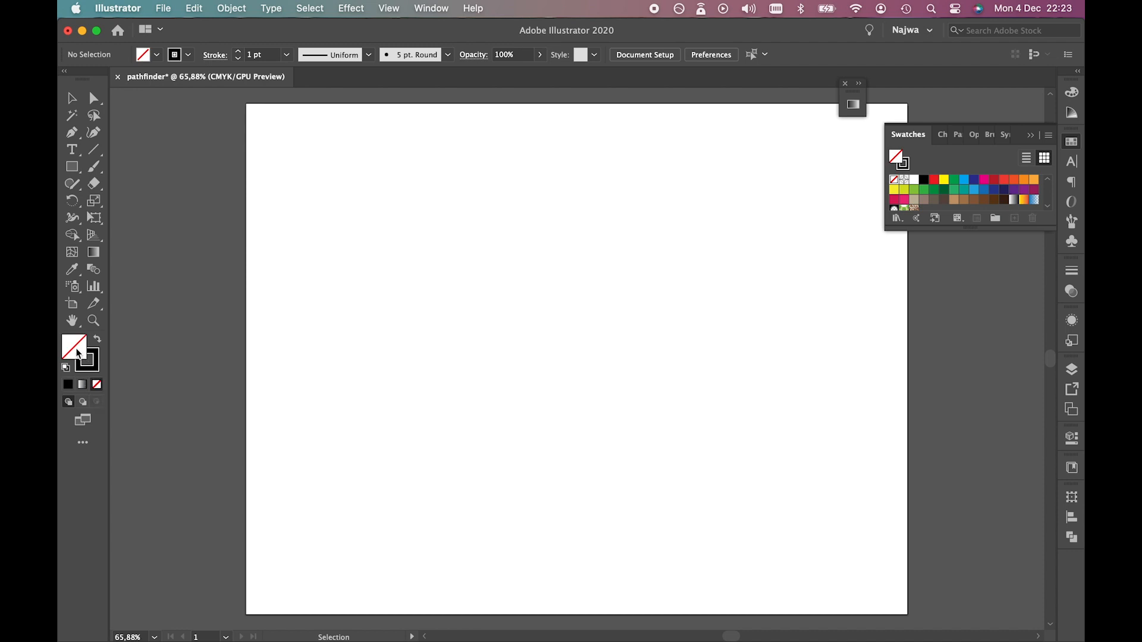
pyautogui.click(924, 181)
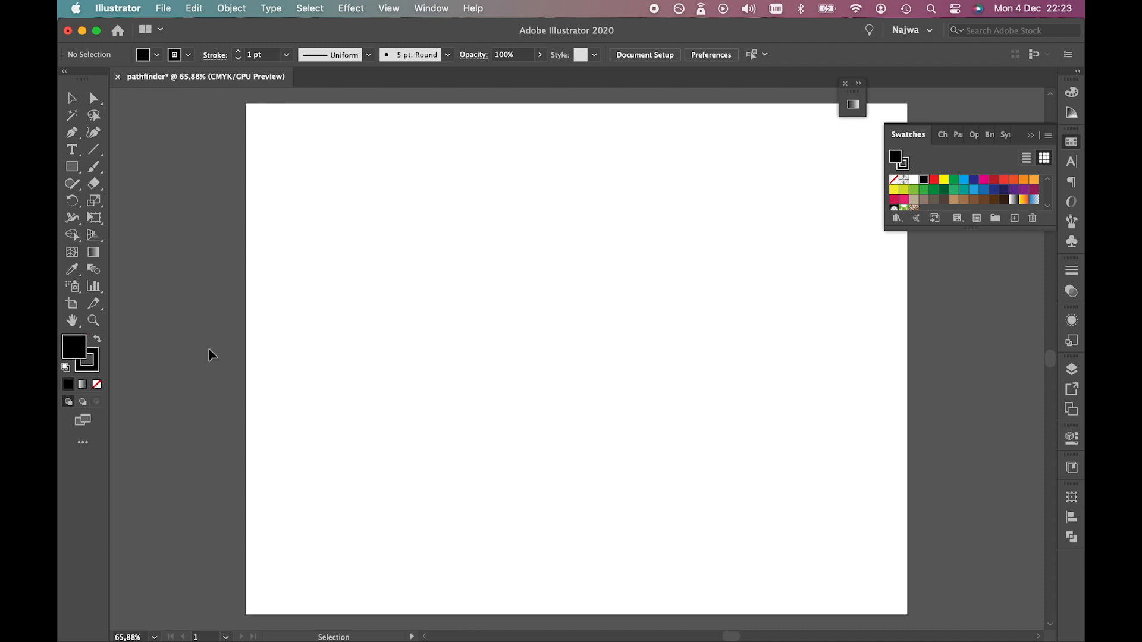
pyautogui.click(98, 369)
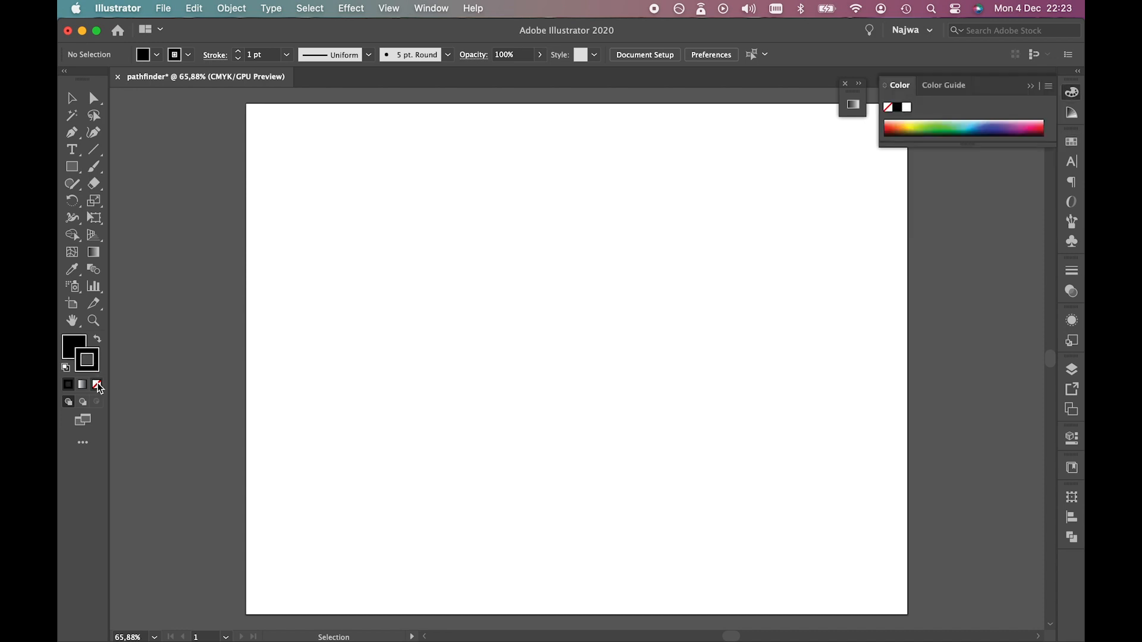
pyautogui.click(97, 385)
pyautogui.click(73, 347)
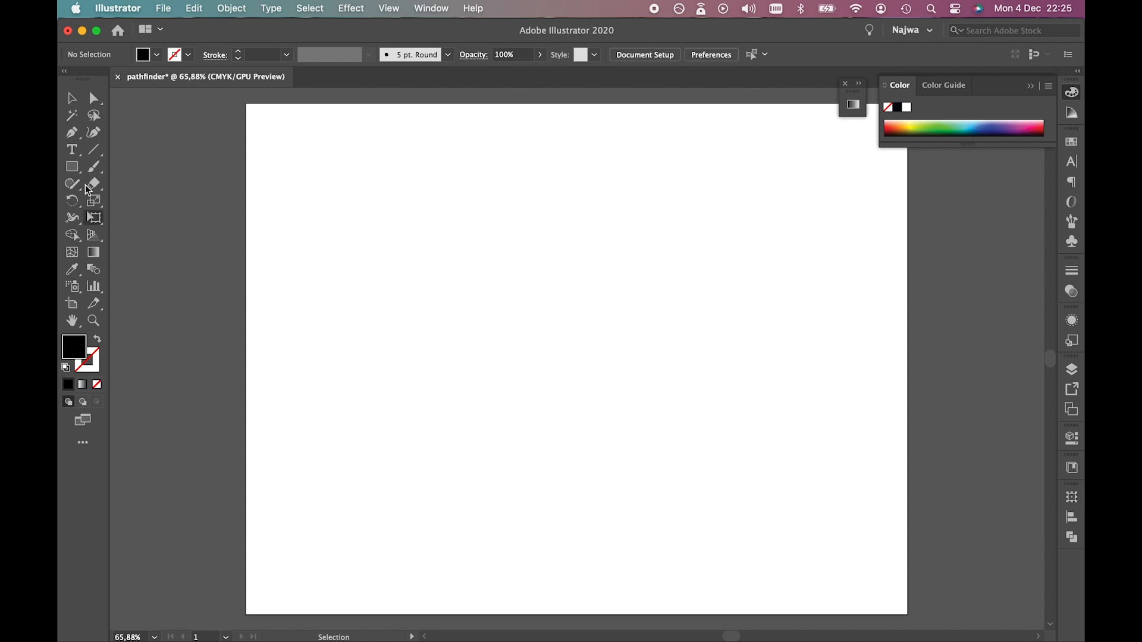
# - Draw a tall, upright black rectangle near the middle of the artboard and deselect it
pyautogui.click(68, 170)
pyautogui.moveTo(463, 237); pyautogui.dragTo(563, 449)
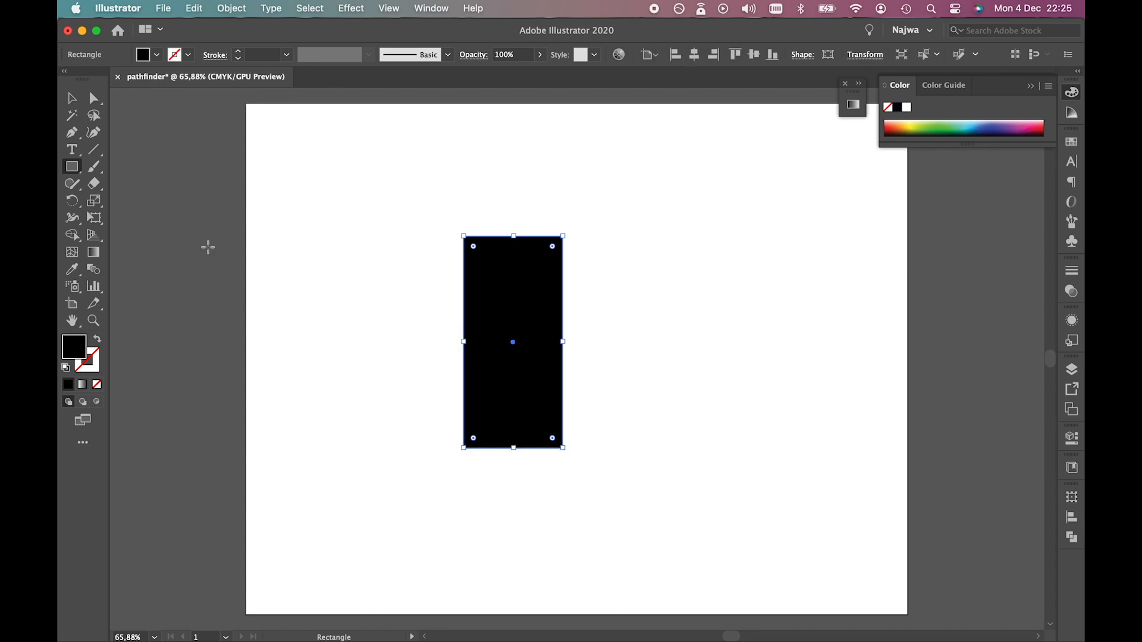
pyautogui.click(71, 97)
pyautogui.click(342, 190)
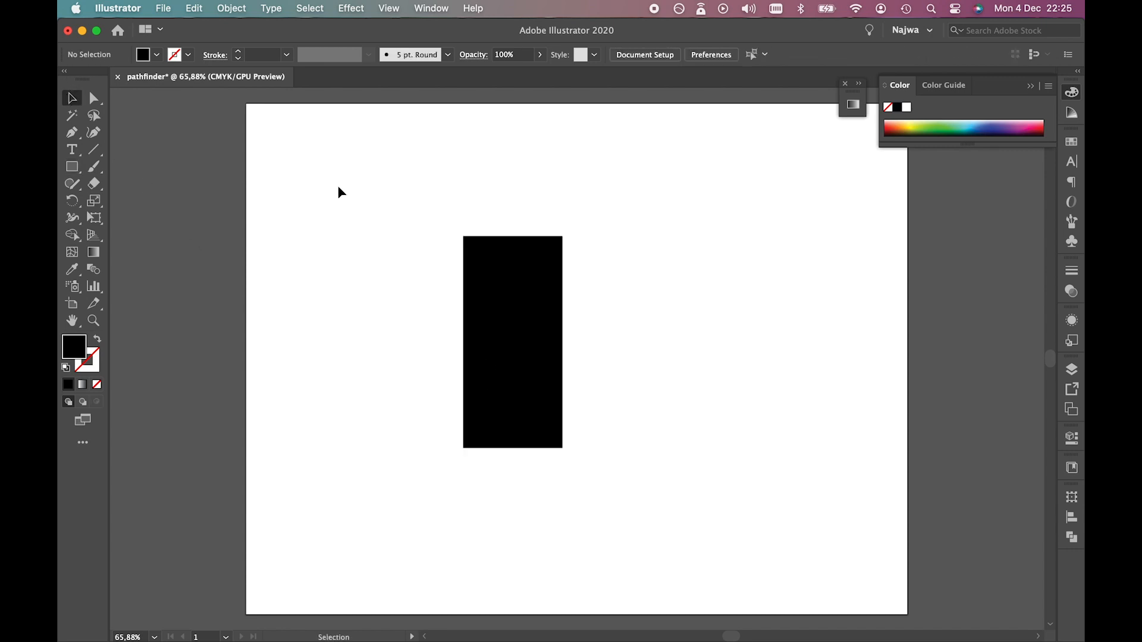
pyautogui.click(71, 167)
pyautogui.click(71, 98)
pyautogui.moveTo(528, 318); pyautogui.dragTo(656, 319)
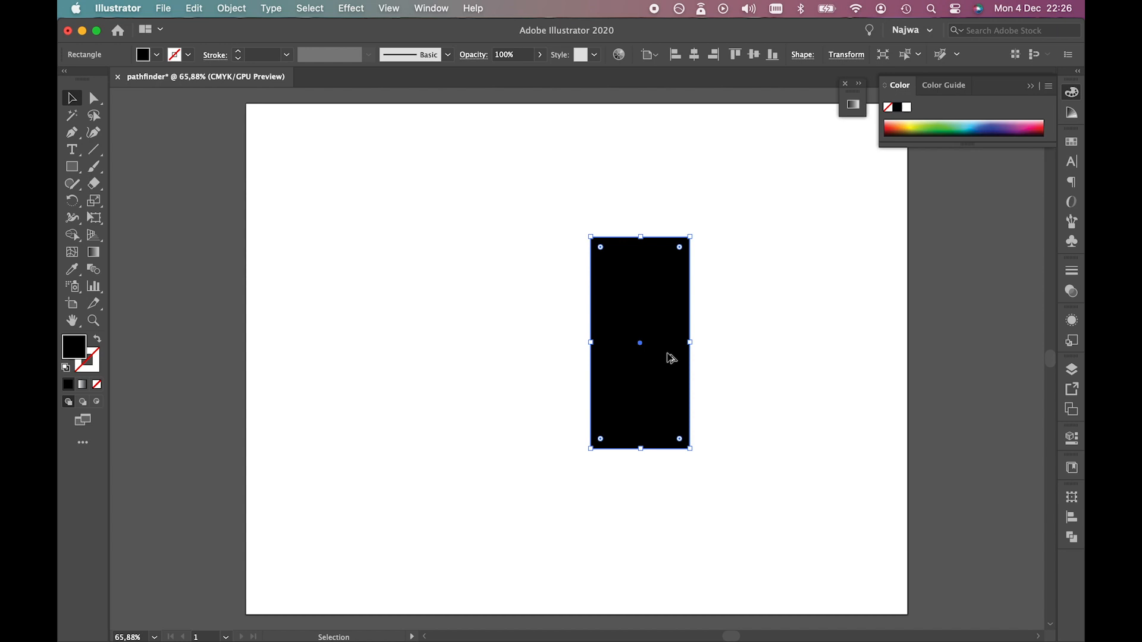
pyautogui.press('super+z')
# - Duplicate the rectangle horizontally to its right and rotate the copy by -90°
pyautogui.moveTo(502, 371); pyautogui.dragTo(631, 366)
pyautogui.press('shift')
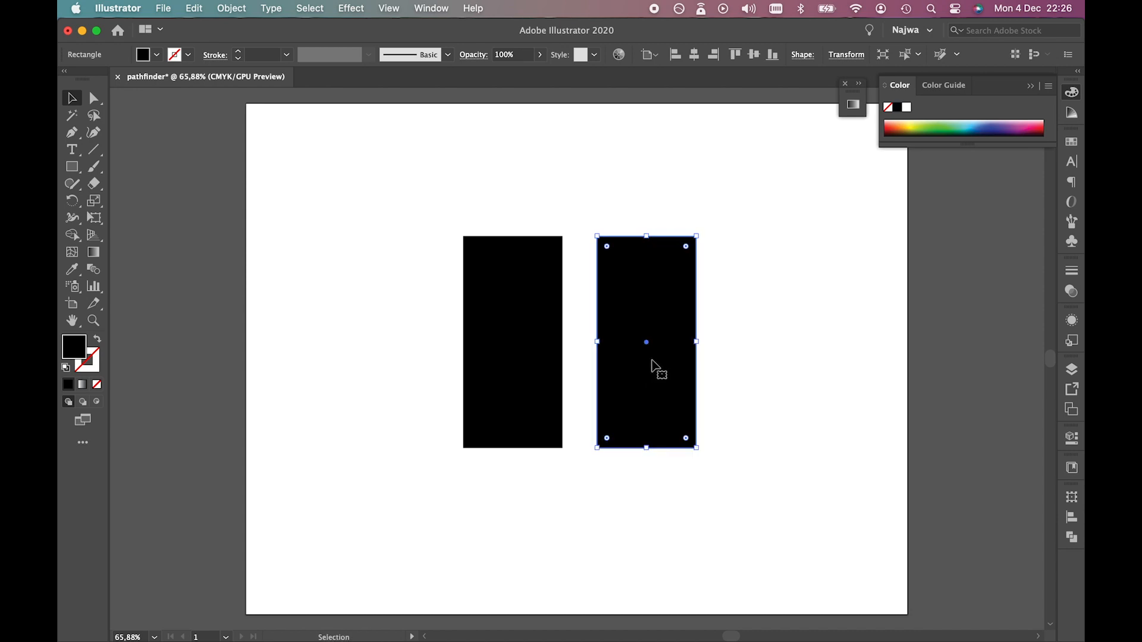
pyautogui.click(231, 7)
pyautogui.moveTo(244, 31)
pyautogui.click(410, 70)
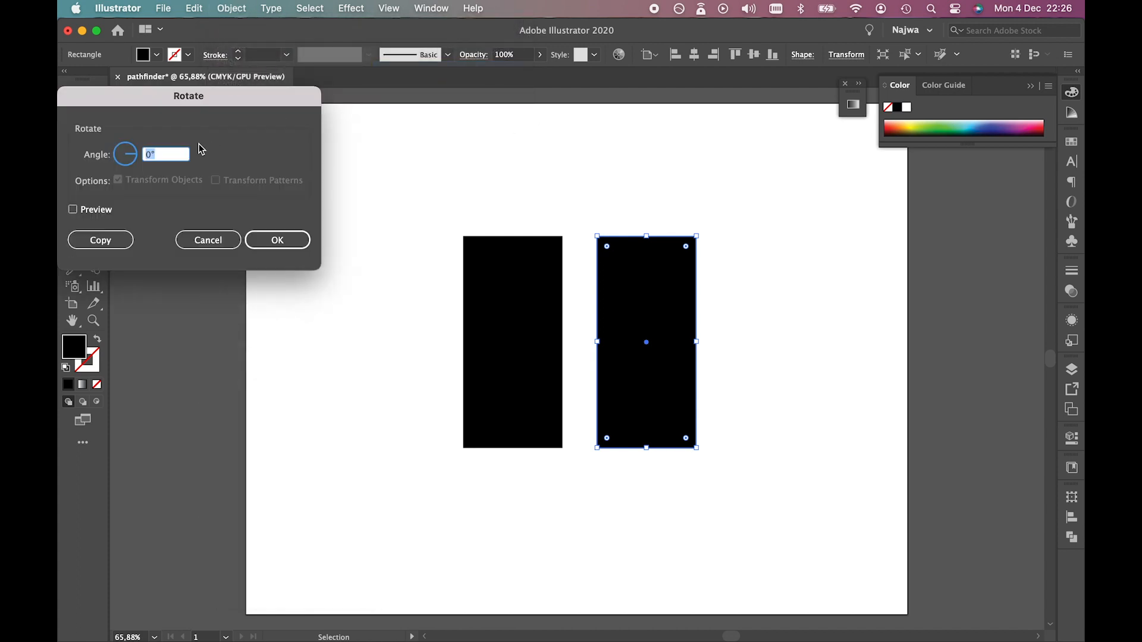
pyautogui.write('-90')
pyautogui.click(272, 243)
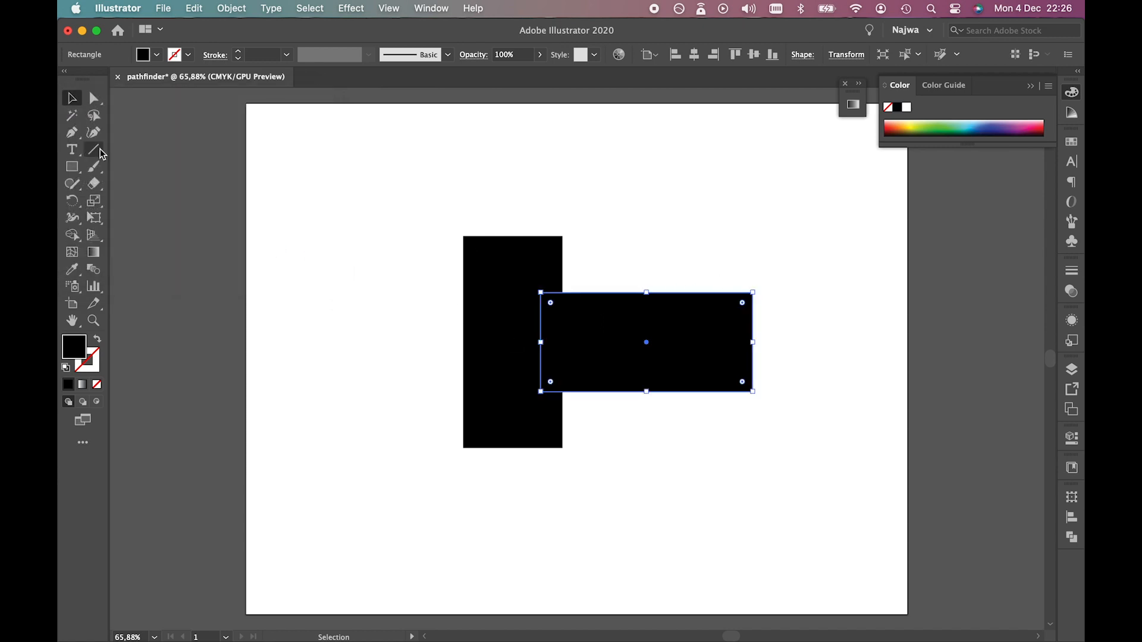
# - Move the horizontal rectangle over the upright one's lower part and align both rectangles' left and bottom edges to form an L
pyautogui.moveTo(609, 326); pyautogui.dragTo(542, 384)
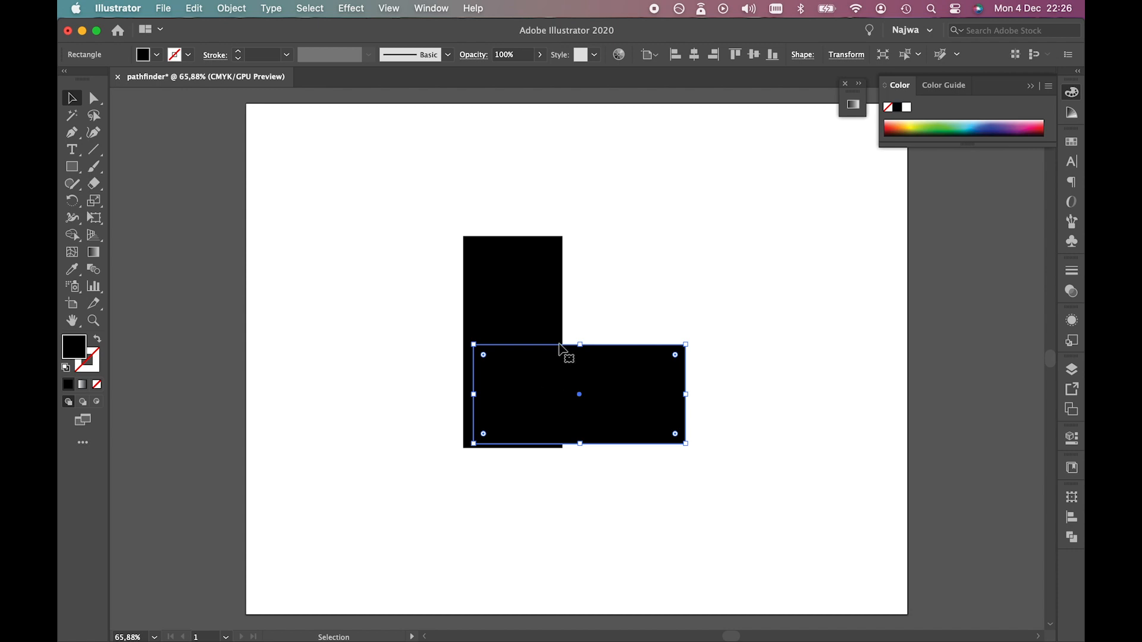
pyautogui.keyDown('shift'); pyautogui.click(522, 294); pyautogui.keyUp('shift')
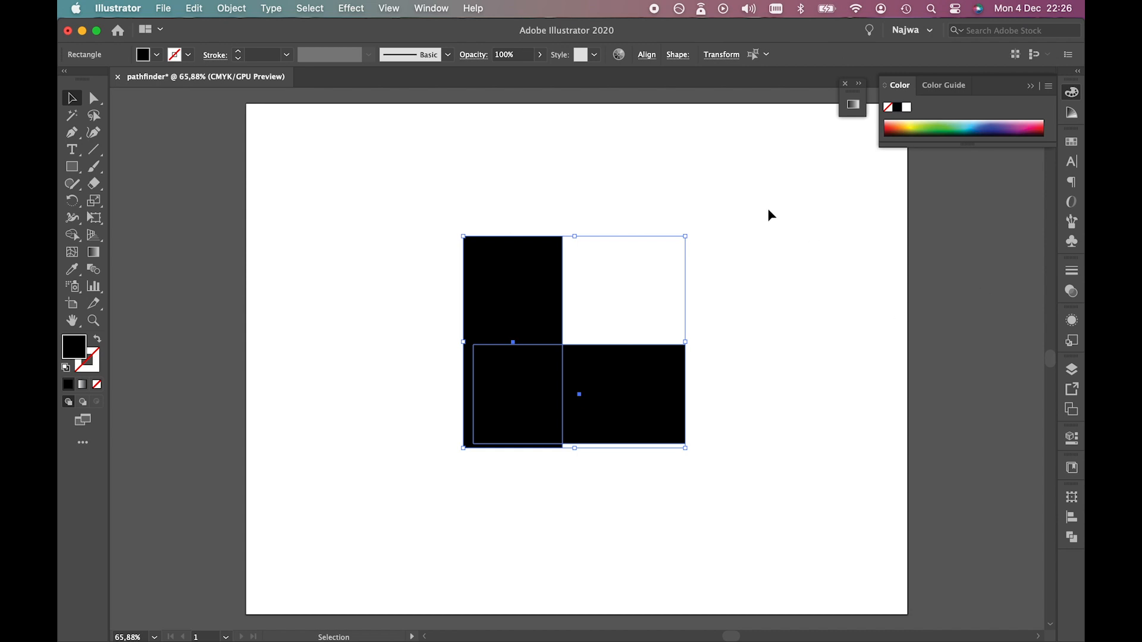
pyautogui.click(649, 56)
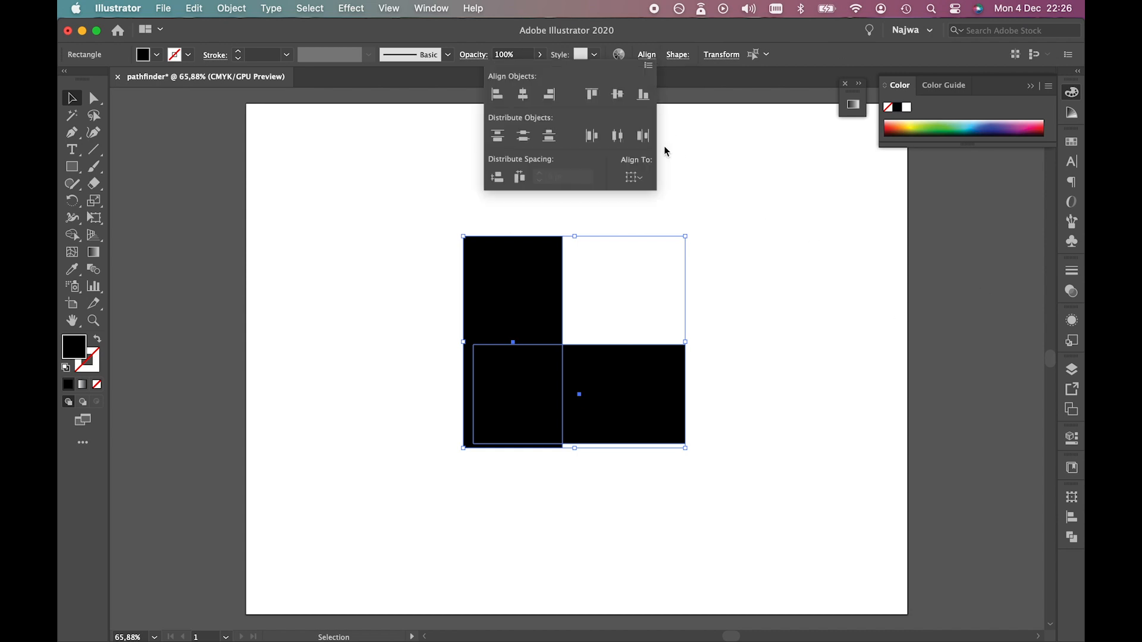
pyautogui.click(501, 95)
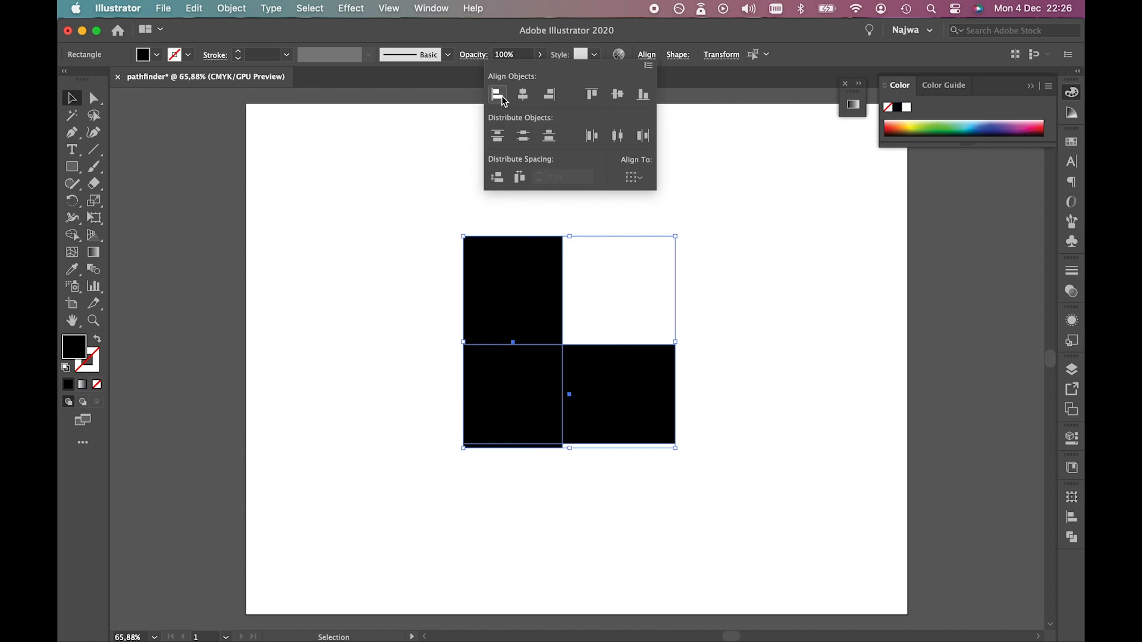
pyautogui.click(642, 101)
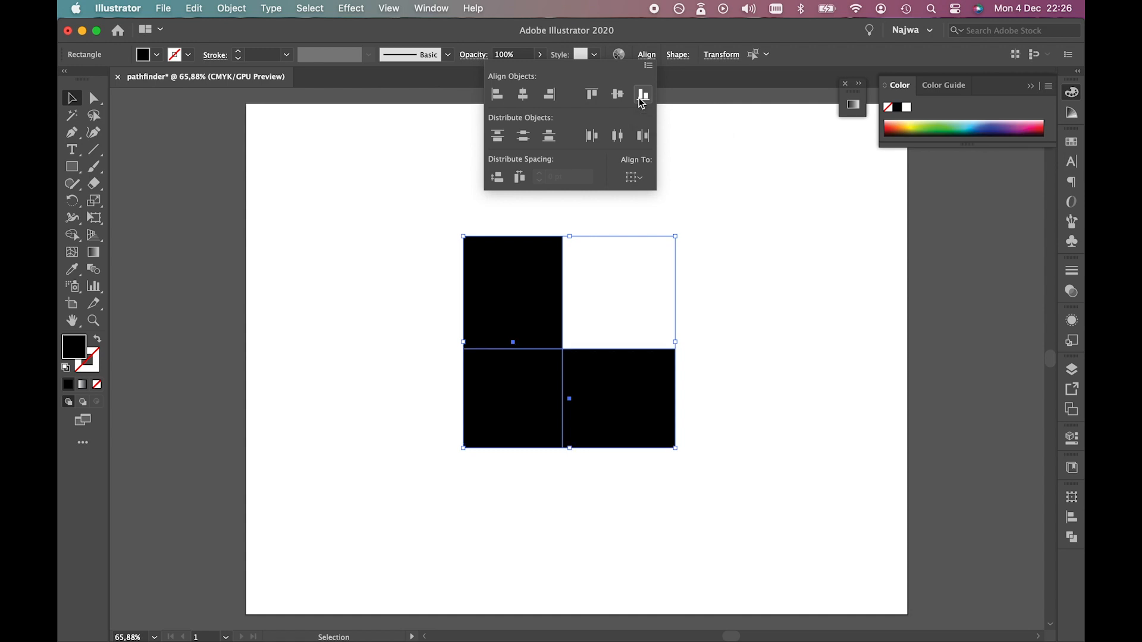
pyautogui.click(752, 327)
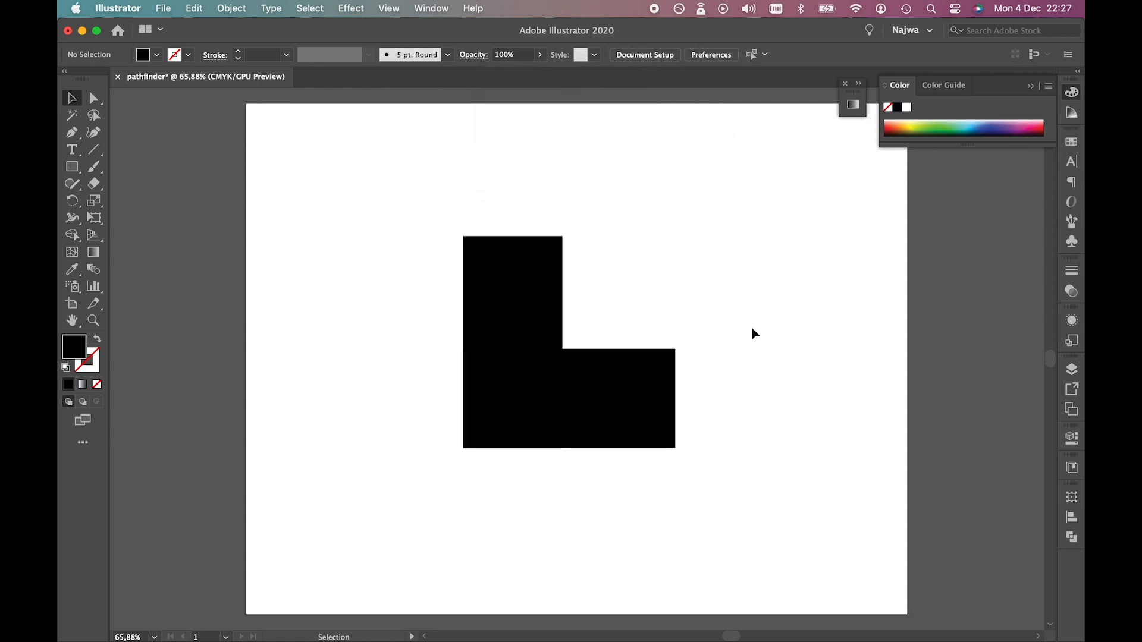
# - Move the L shape down to the lower part of the artboard and stretch its upright rectangle taller from the top edge
pyautogui.moveTo(705, 460); pyautogui.dragTo(519, 405)
pyautogui.click(741, 329)
pyautogui.click(521, 427)
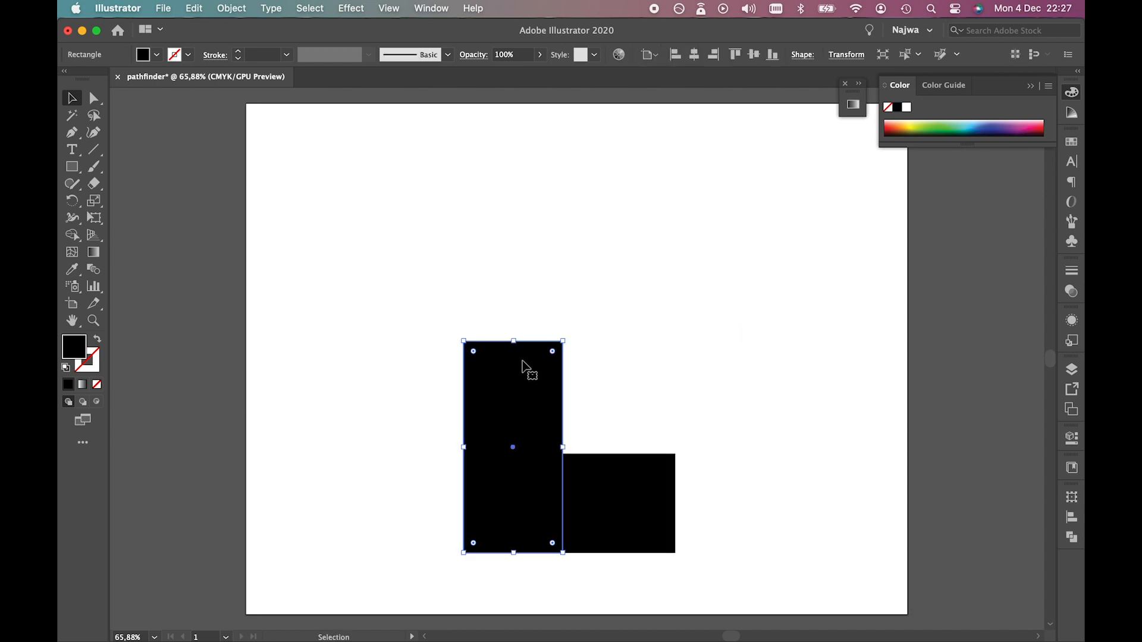
pyautogui.moveTo(513, 341); pyautogui.dragTo(514, 259)
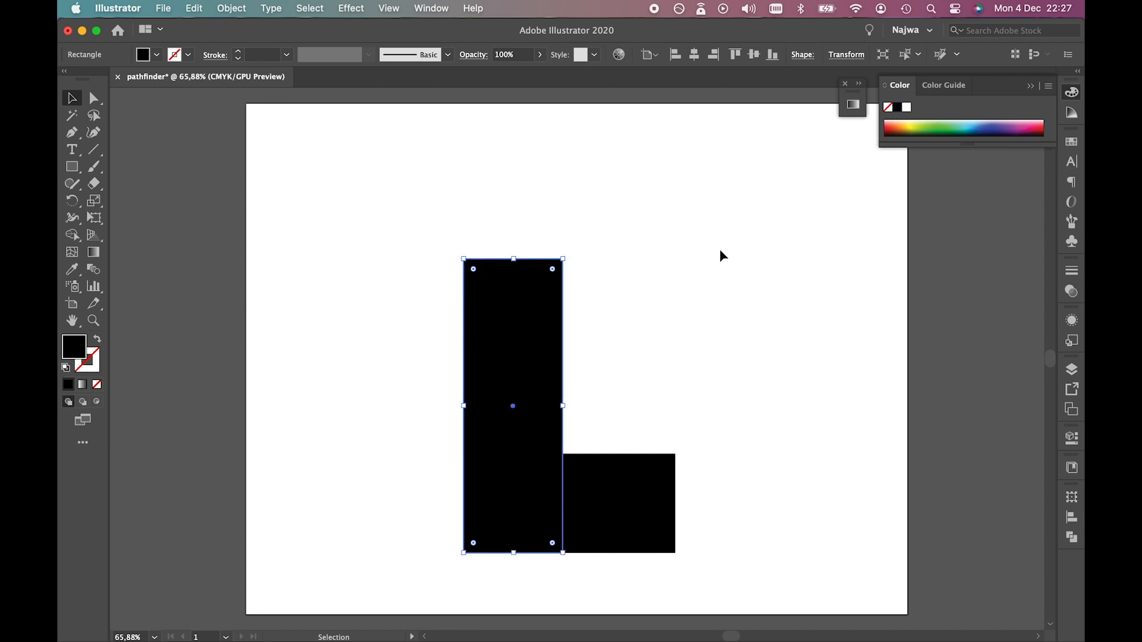
pyautogui.click(733, 273)
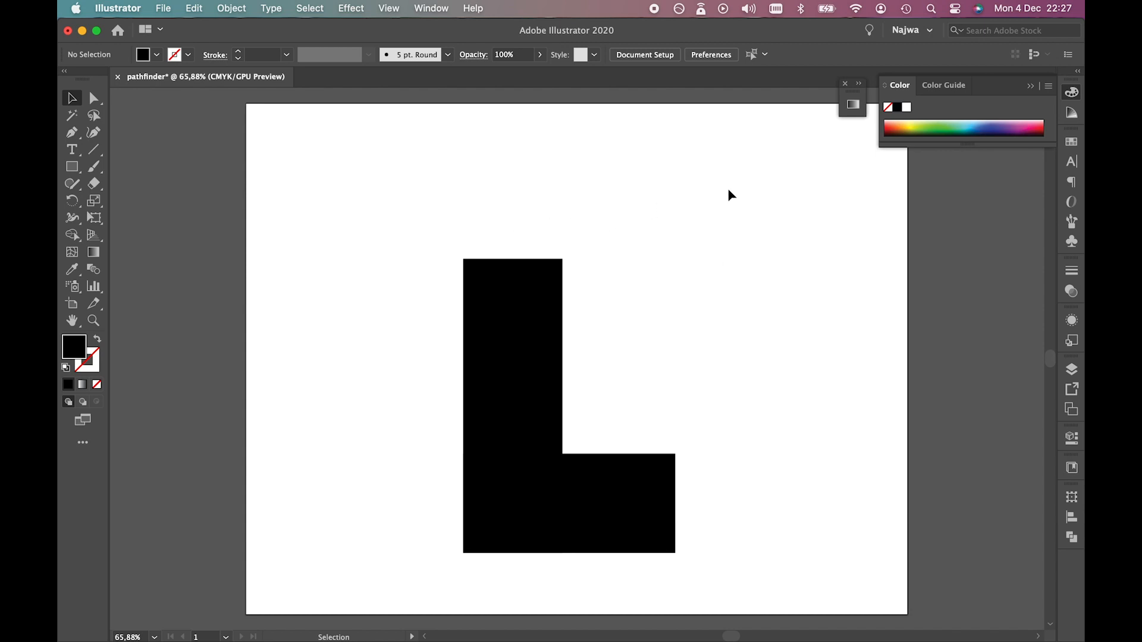
pyautogui.click(72, 170)
pyautogui.click(334, 204)
pyautogui.press('Escape')
# - Show the rulers and place a vertical guide through the upright bar's centre and a horizontal guide slightly below its top edge
pyautogui.click(72, 97)
pyautogui.click(531, 311)
pyautogui.press('super+r')
pyautogui.click(388, 265)
pyautogui.moveTo(122, 228); pyautogui.dragTo(515, 296)
pyautogui.click(410, 260)
pyautogui.moveTo(515, 94); pyautogui.dragTo(523, 296)
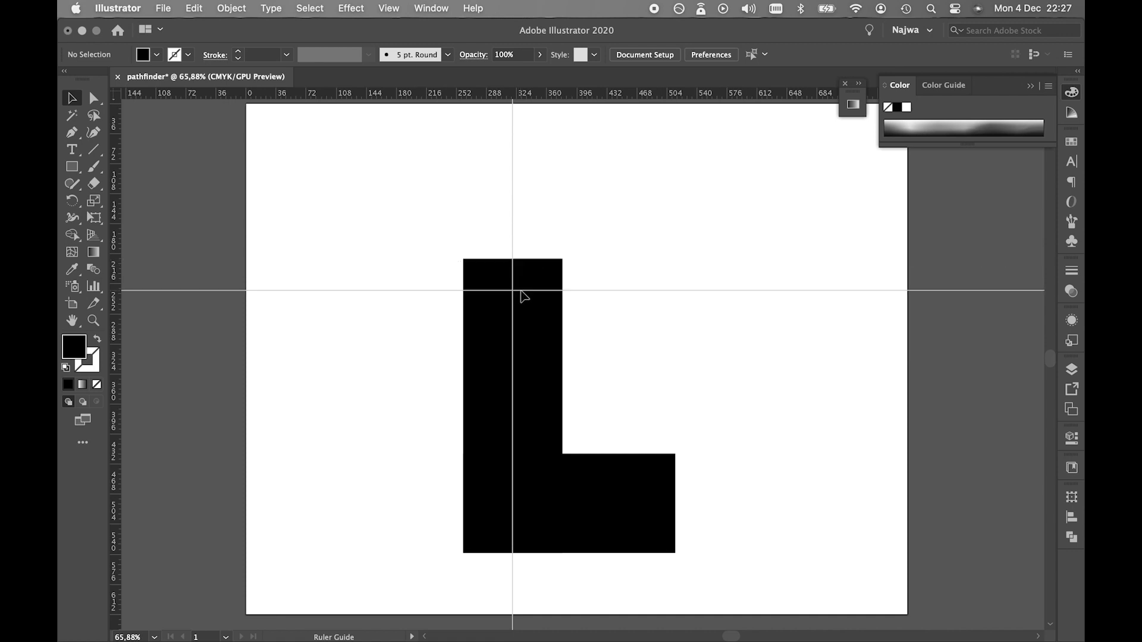
# - Start a triangle with the Pen tool left of the bar near the horizontal guide, placing its apex on the vertical guide at about Y 35.7 pt
pyautogui.click(72, 132)
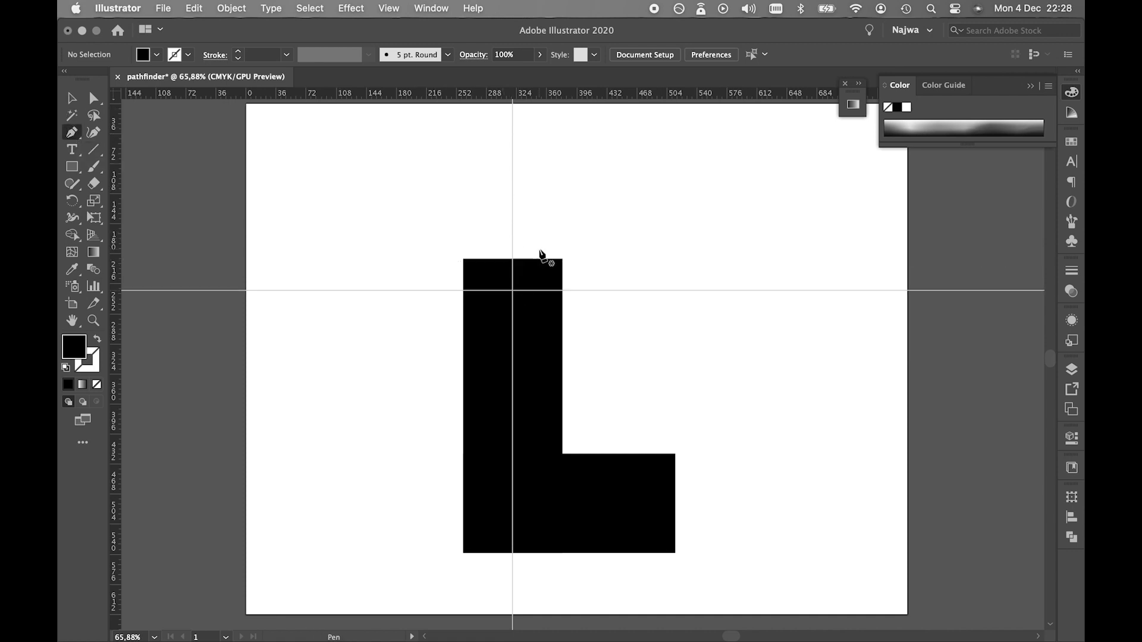
pyautogui.click(361, 288)
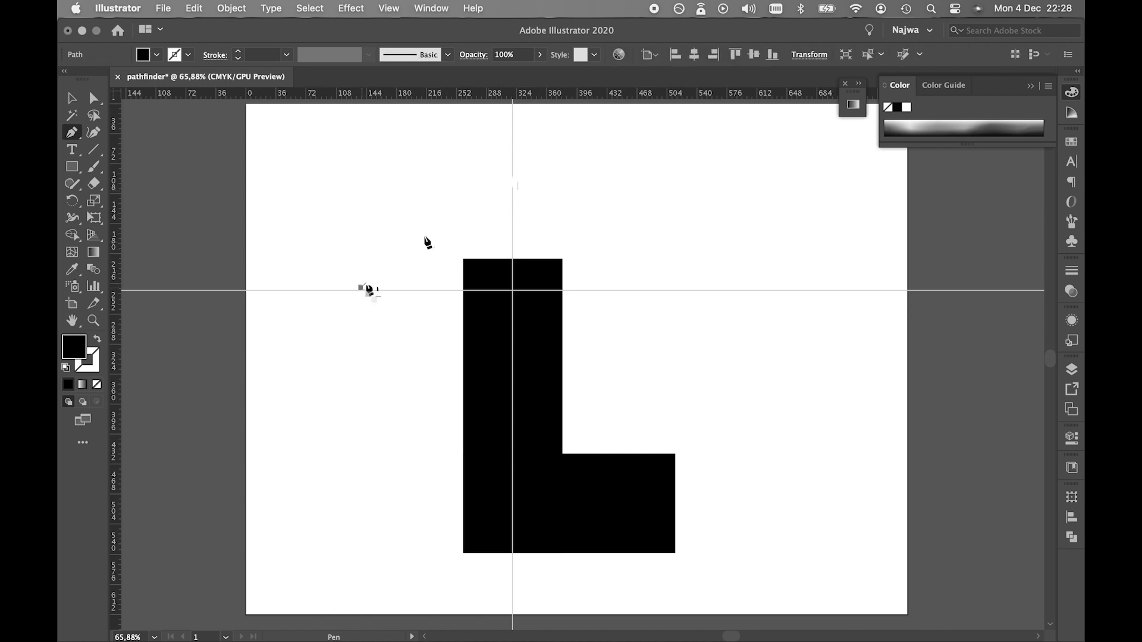
pyautogui.click(512, 134)
pyautogui.press('super+z')
pyautogui.click(513, 136)
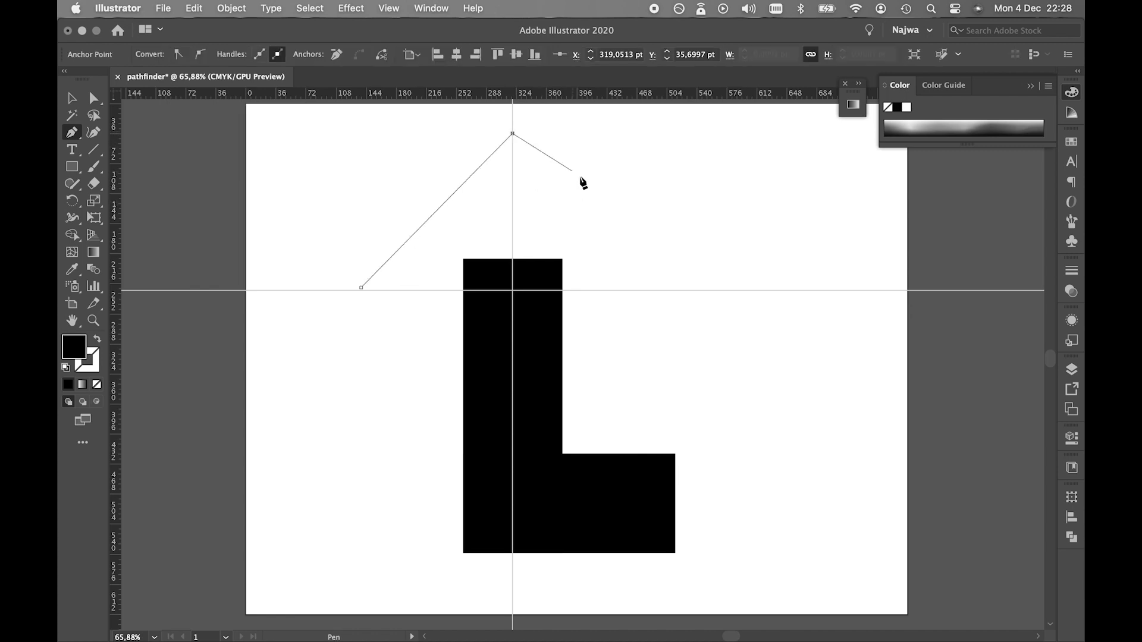
# - Try several positions for the triangle's right corner along the horizontal guide, undoing each one
pyautogui.click(656, 290)
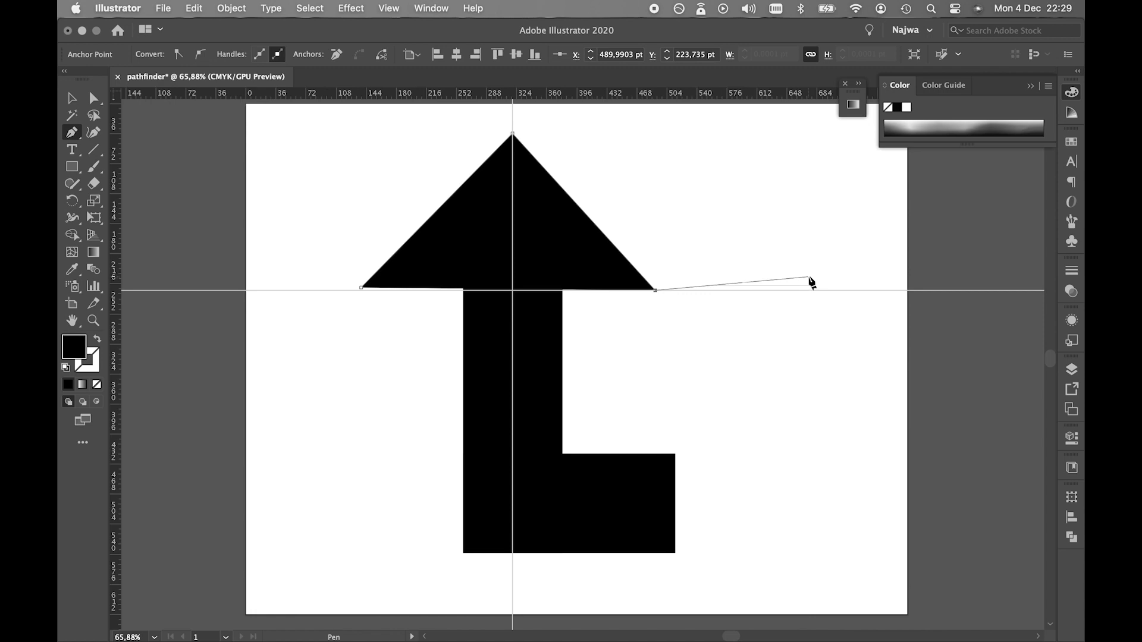
pyautogui.press('super+z')
pyautogui.click(668, 291)
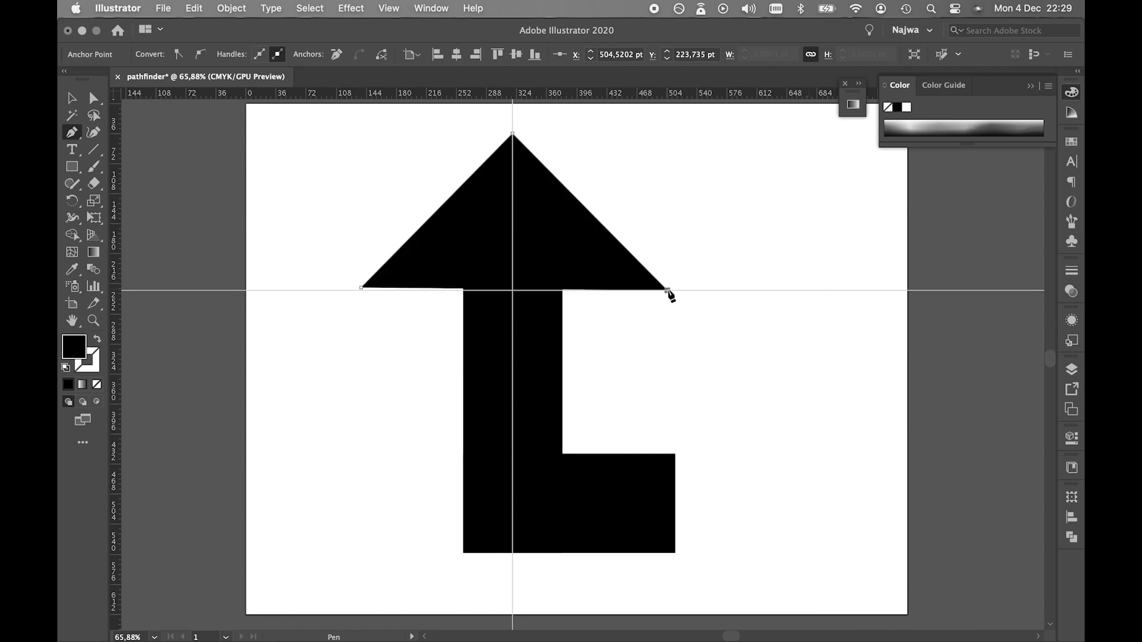
pyautogui.press('super+z')
pyautogui.click(692, 291)
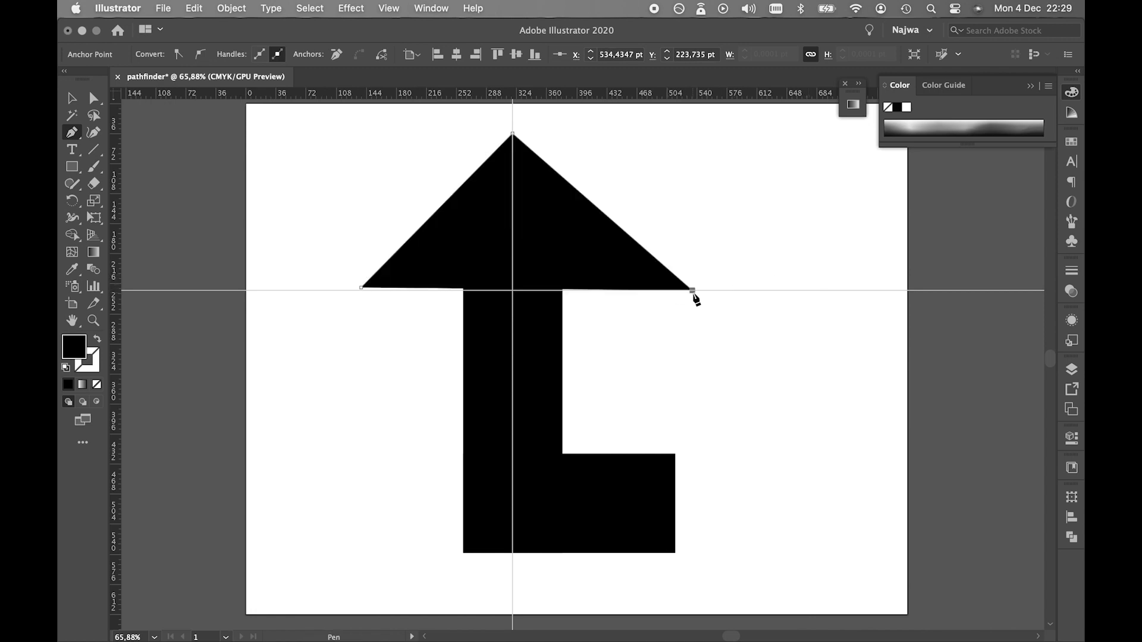
pyautogui.press('super+z')
pyautogui.click(683, 291)
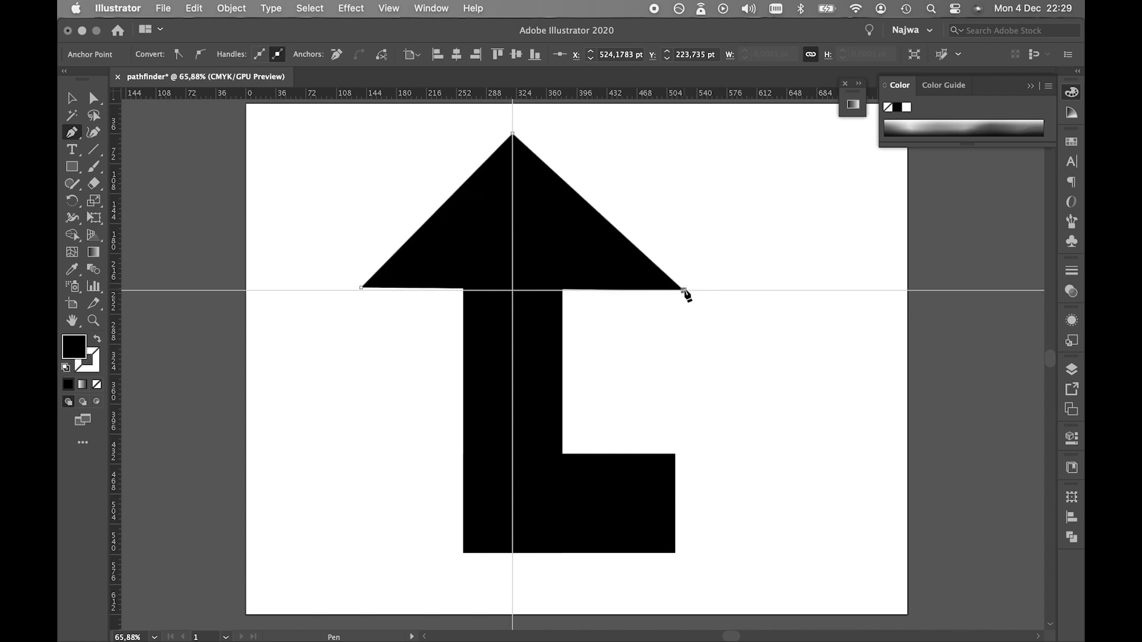
pyautogui.press('super+z')
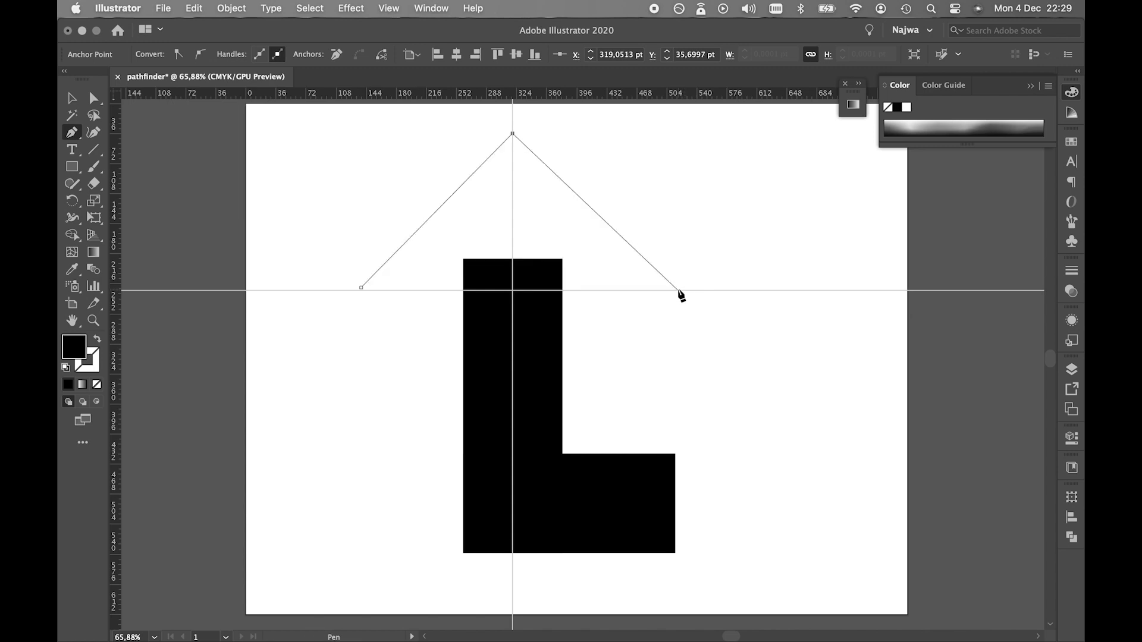
pyautogui.click(678, 290)
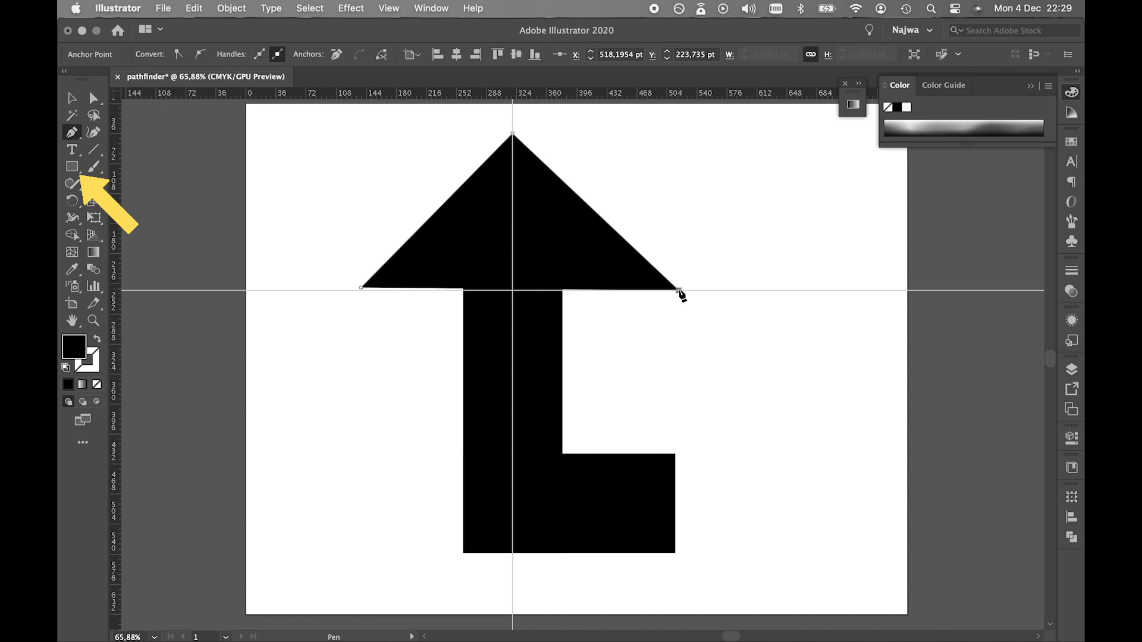
pyautogui.press('super+z')
# - Place the triangle's right corner on the horizontal guide at about X 509.6 pt and close the path at its starting left corner
pyautogui.click(671, 290)
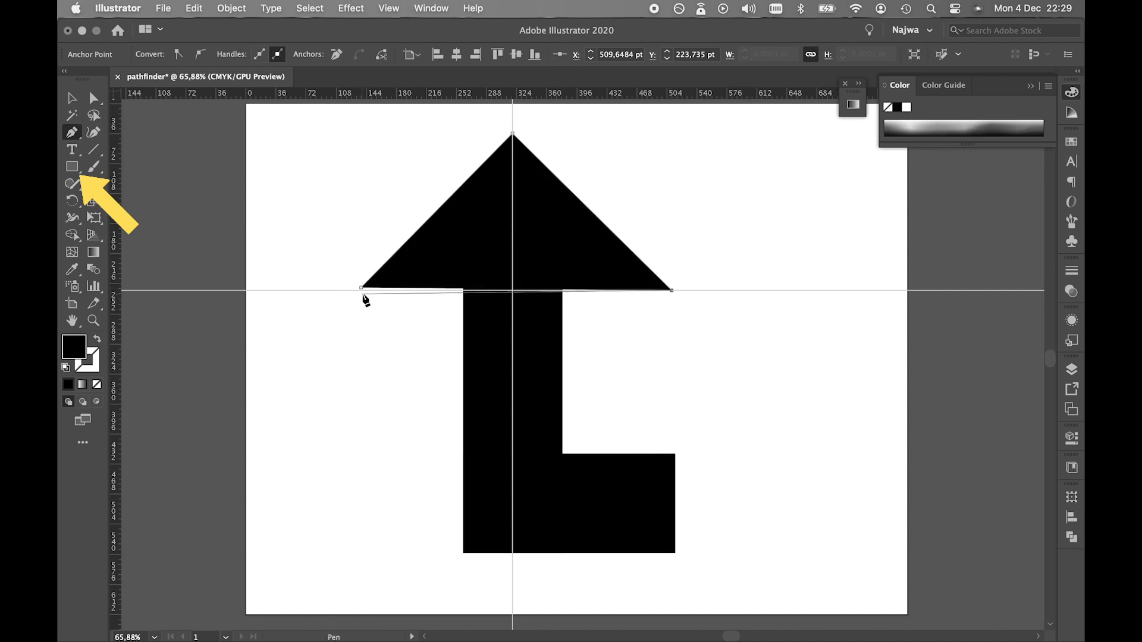
pyautogui.press('super+equal')
pyautogui.press('super+equal')
pyautogui.press('super+equal')
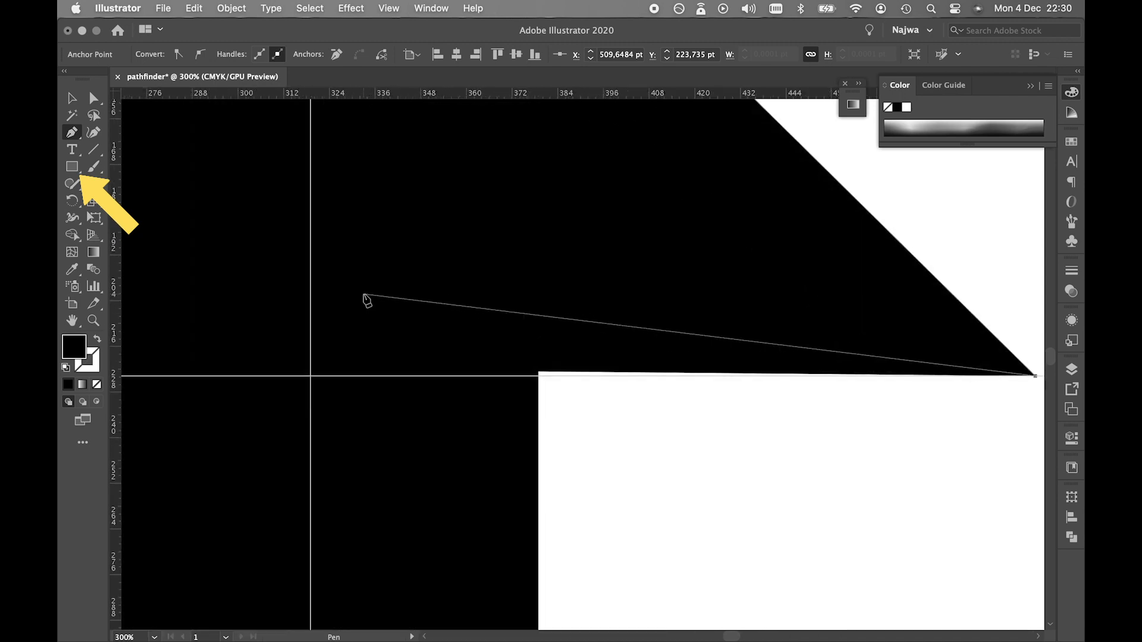
pyautogui.hscroll(-10, 367, 301)
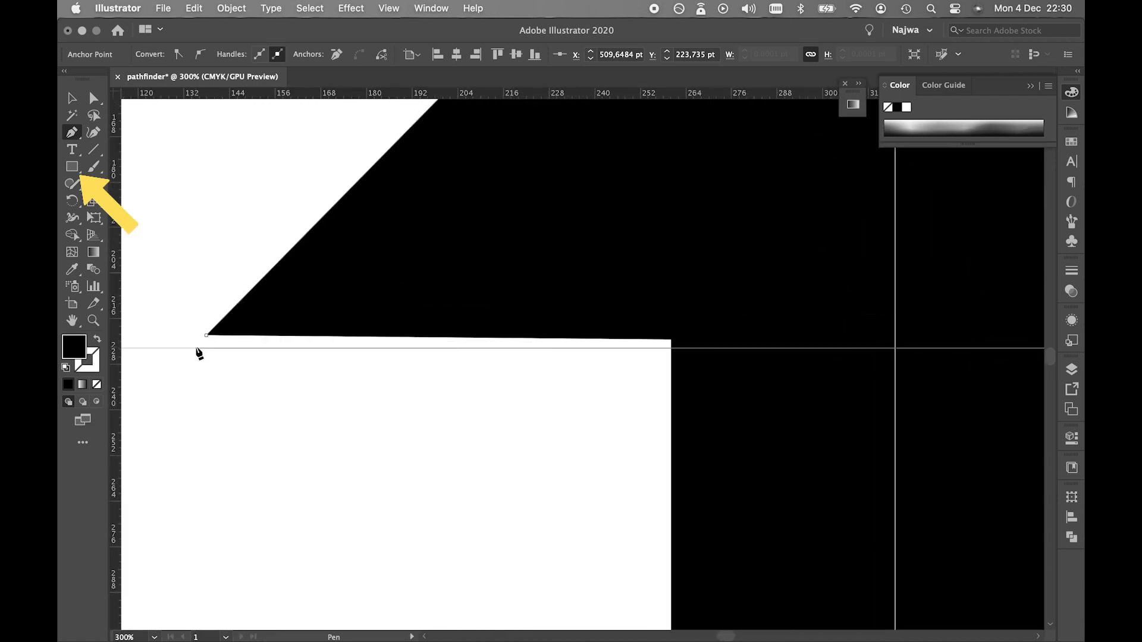
pyautogui.click(206, 336)
pyautogui.press('super+0')
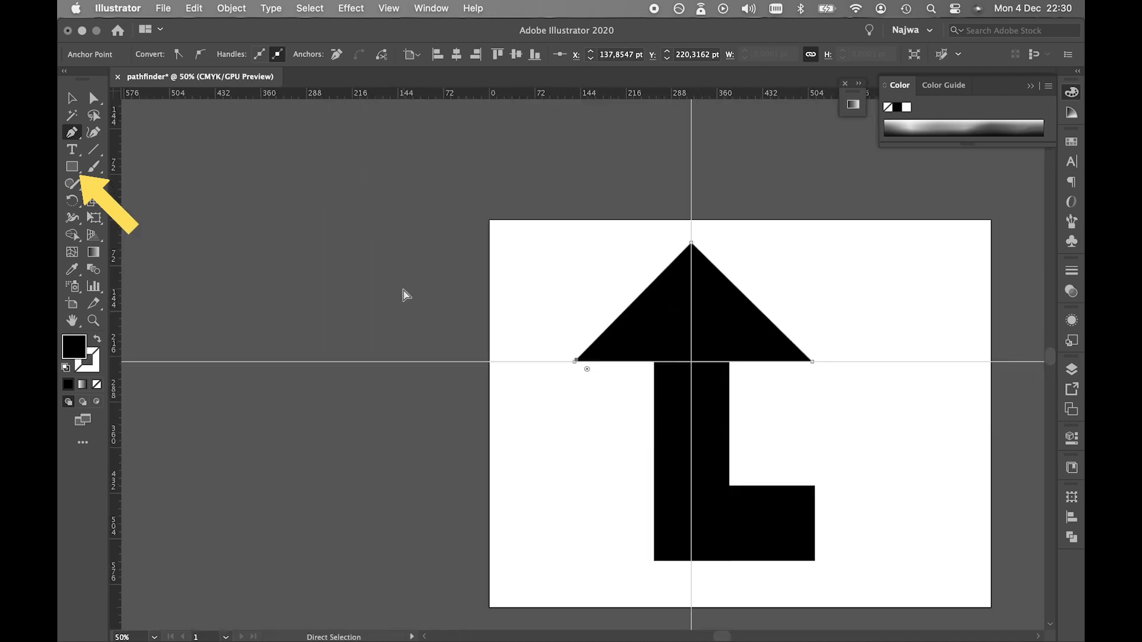
# - Finish editing the triangle path and clear the guides from the view, leaving nothing selected
pyautogui.press('v')
pyautogui.click(620, 202)
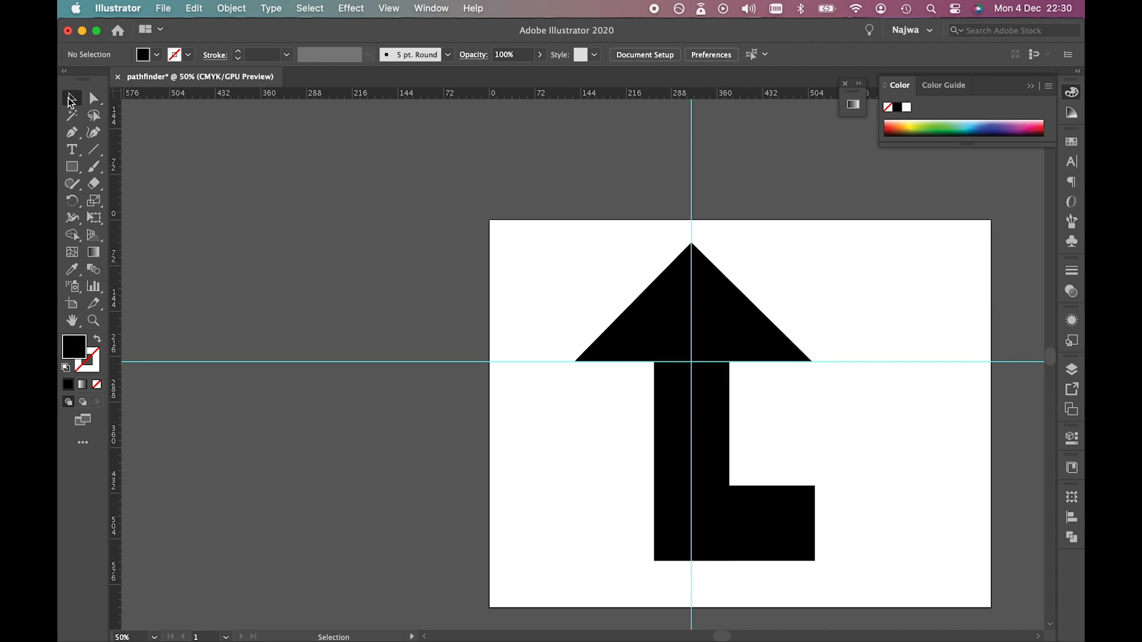
pyautogui.click(726, 309)
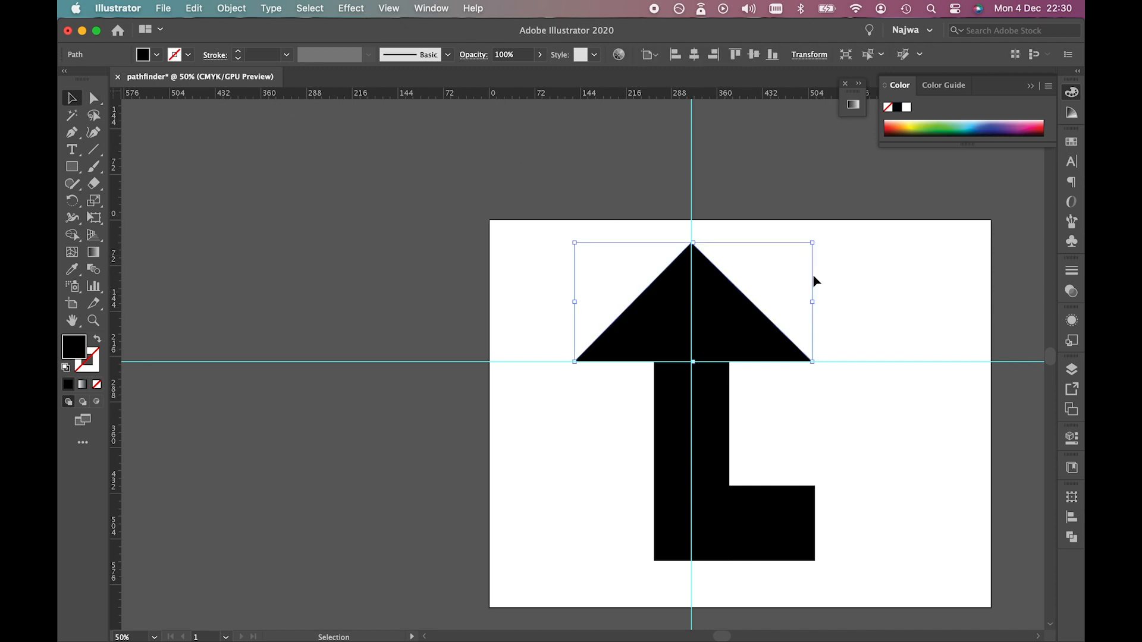
pyautogui.press('a')
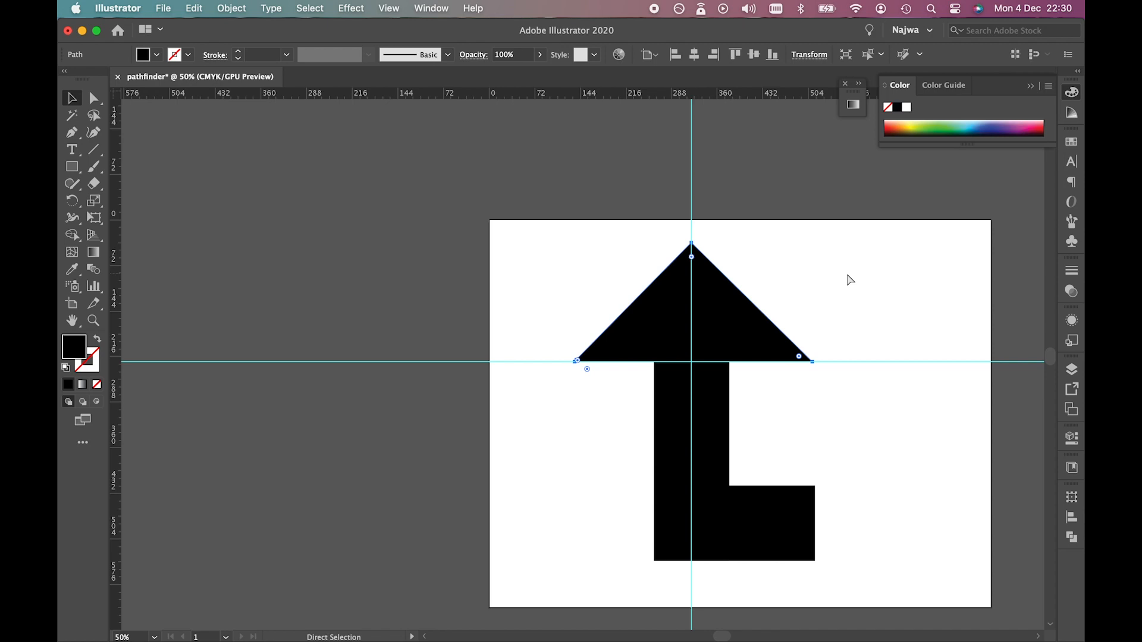
pyautogui.press('v')
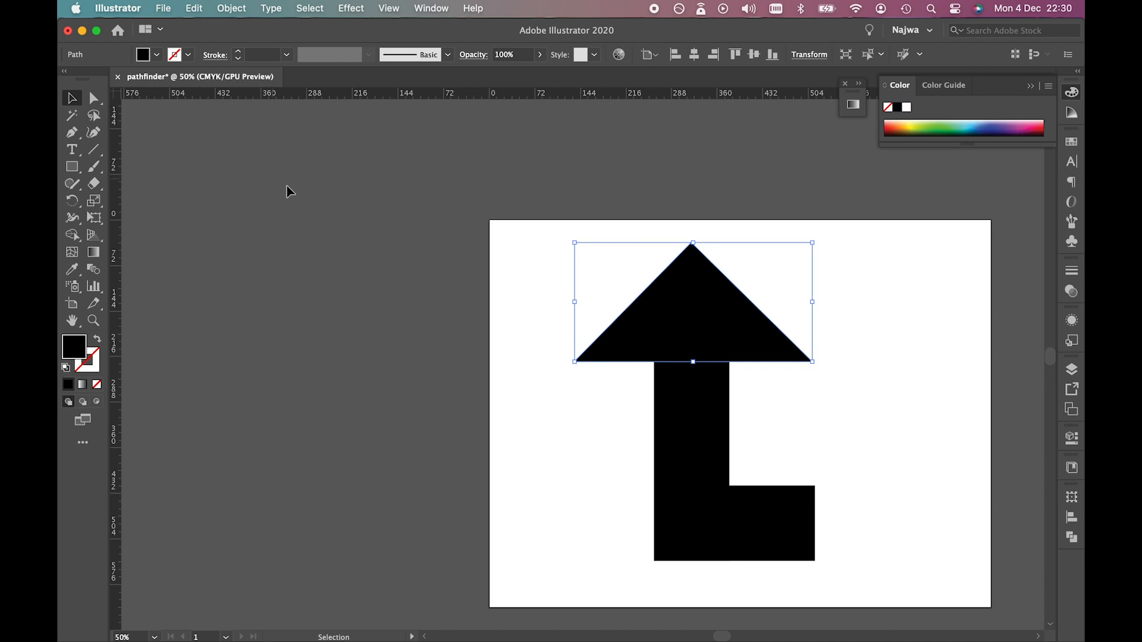
pyautogui.click(296, 202)
# - Align the triangle and the upright bar to each other on their horizontal centres
pyautogui.click(669, 399)
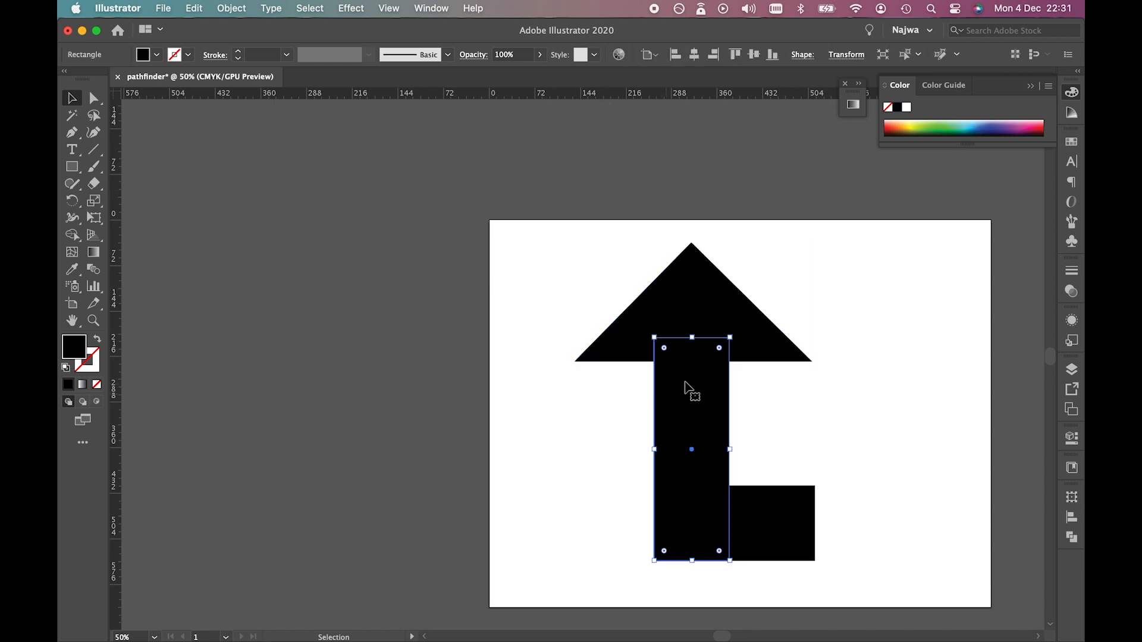
pyautogui.keyDown('shift'); pyautogui.click(721, 308); pyautogui.keyUp('shift')
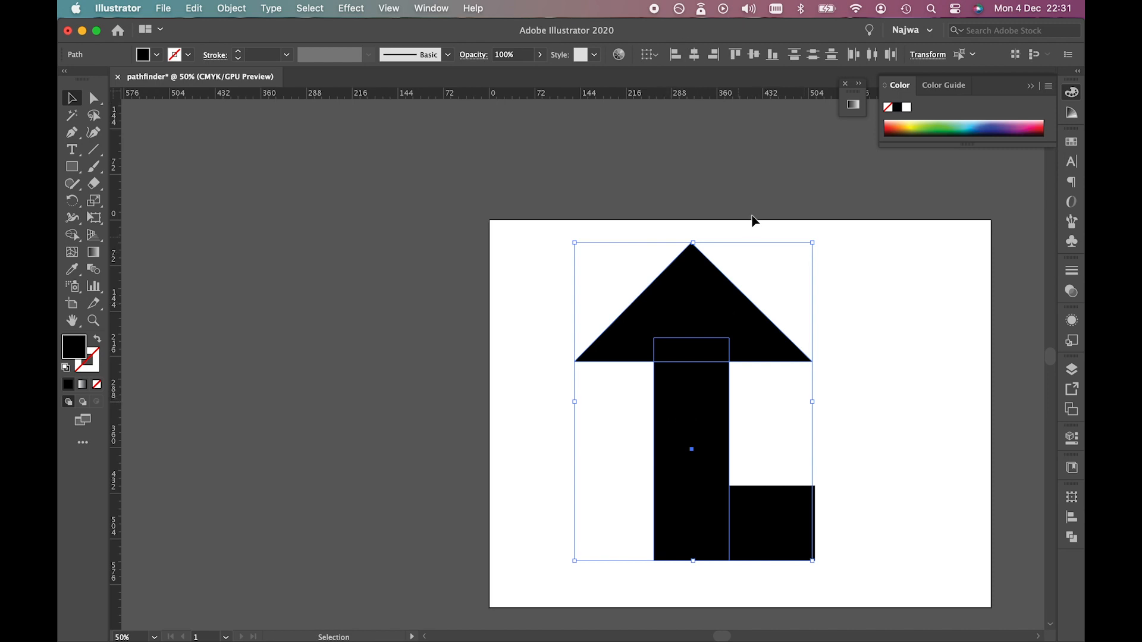
pyautogui.click(696, 55)
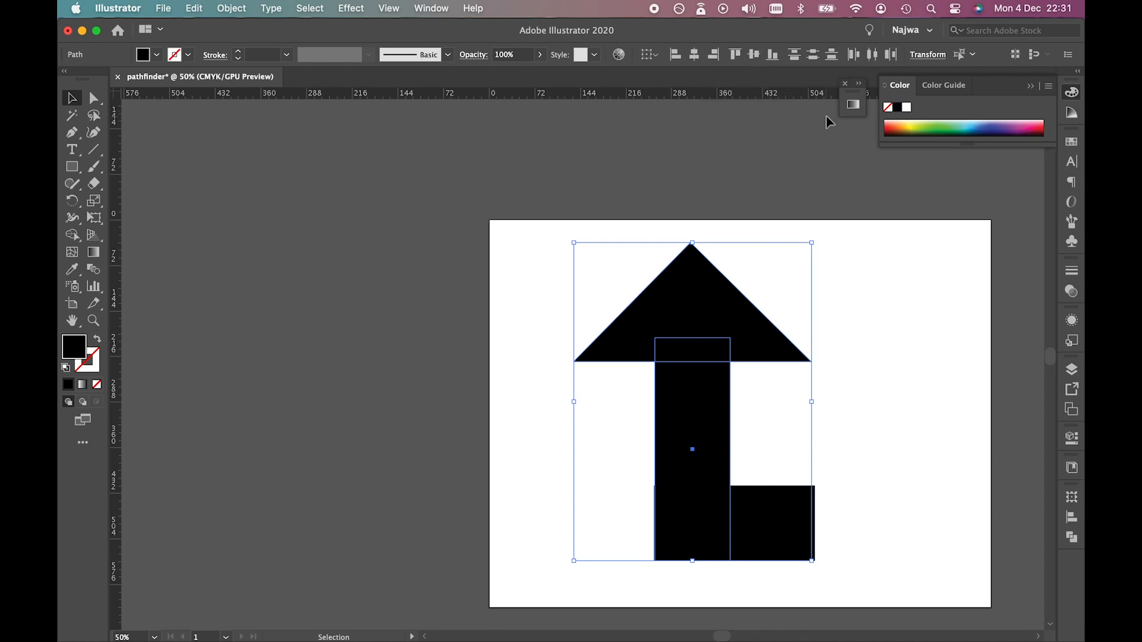
pyautogui.click(868, 353)
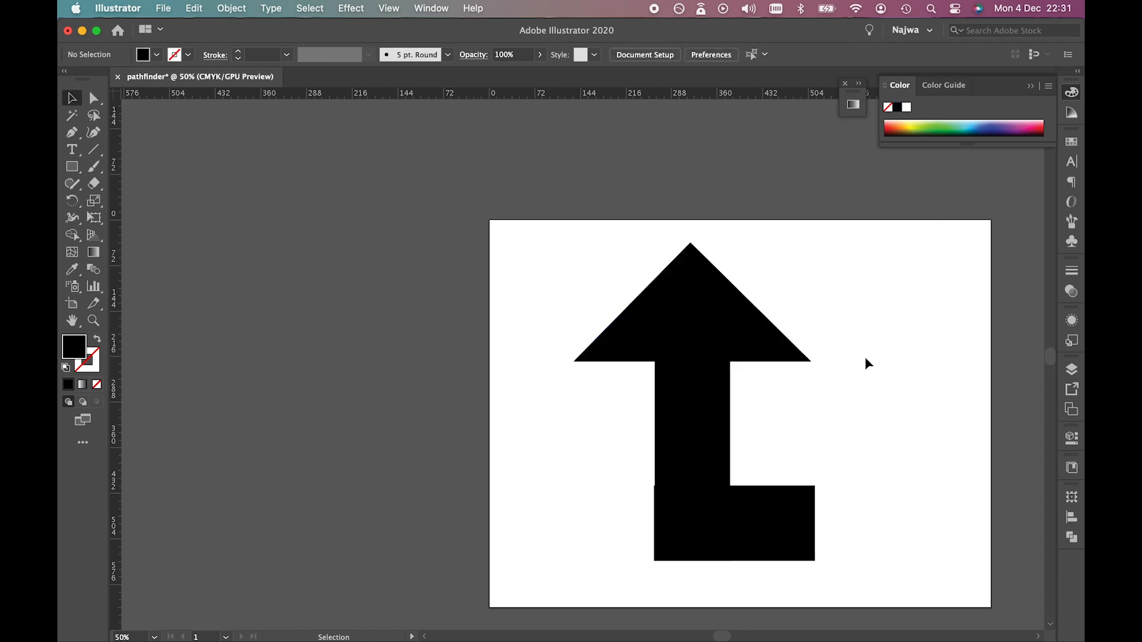
# - Offset the foot rectangle slightly to the right, and align its left edge with the upright bar's left edge
pyautogui.click(789, 503)
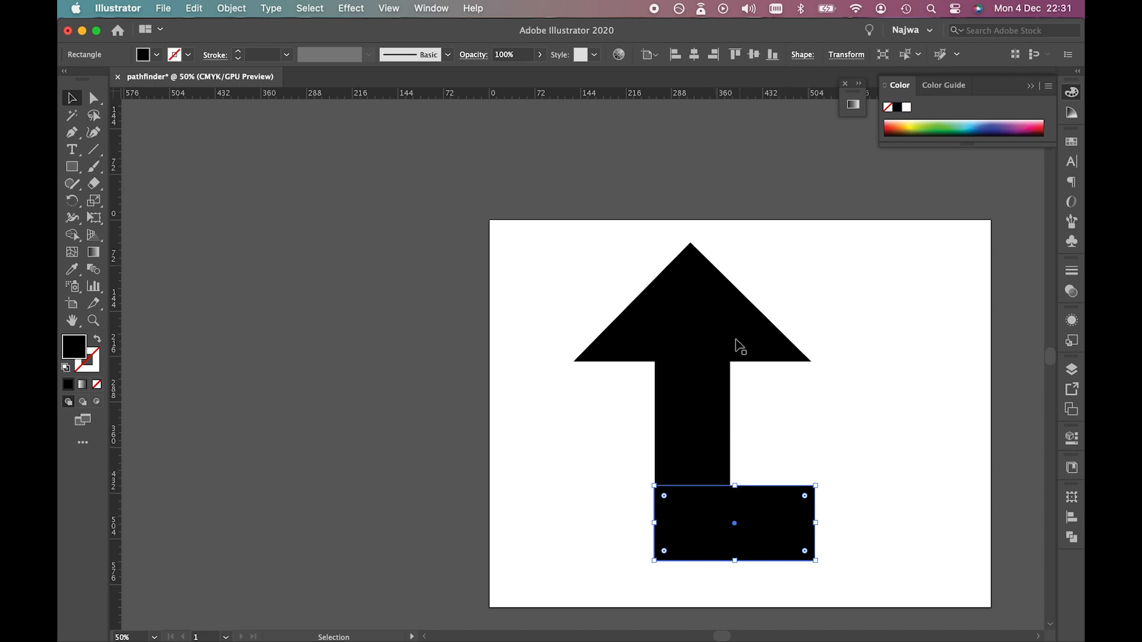
pyautogui.moveTo(773, 530); pyautogui.dragTo(784, 530)
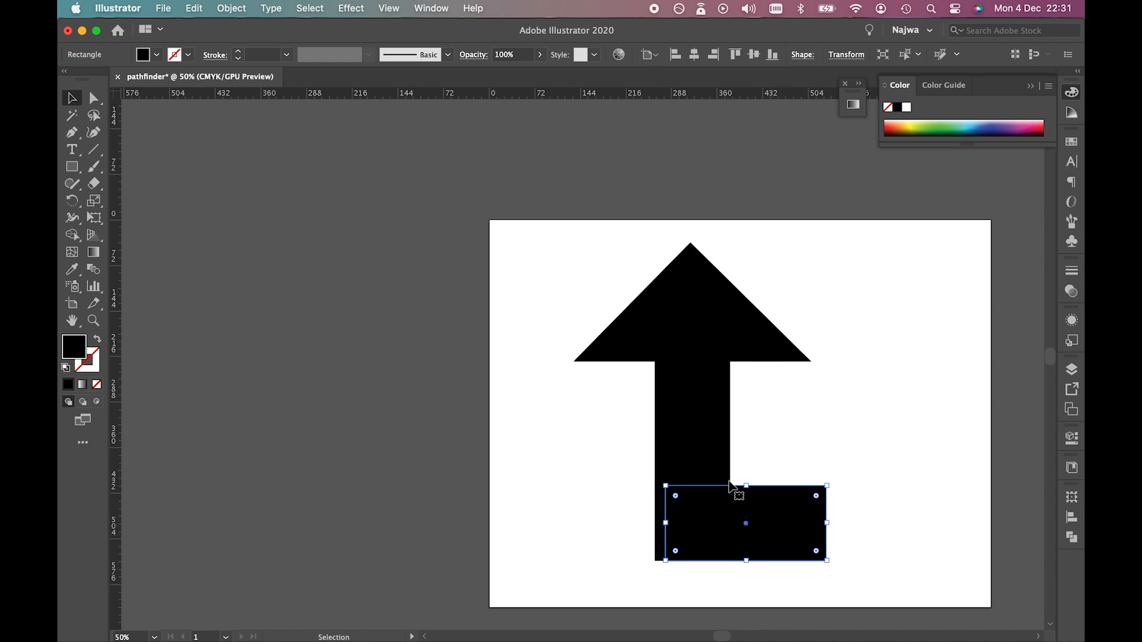
pyautogui.keyDown('shift'); pyautogui.click(698, 459); pyautogui.keyUp('shift')
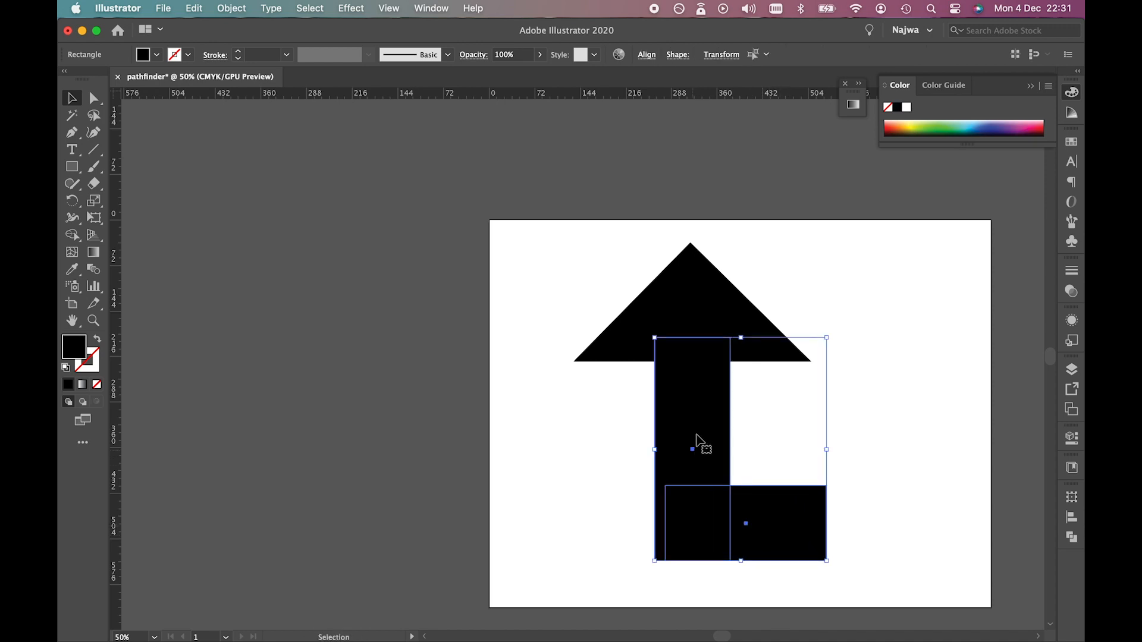
pyautogui.click(647, 56)
pyautogui.click(497, 96)
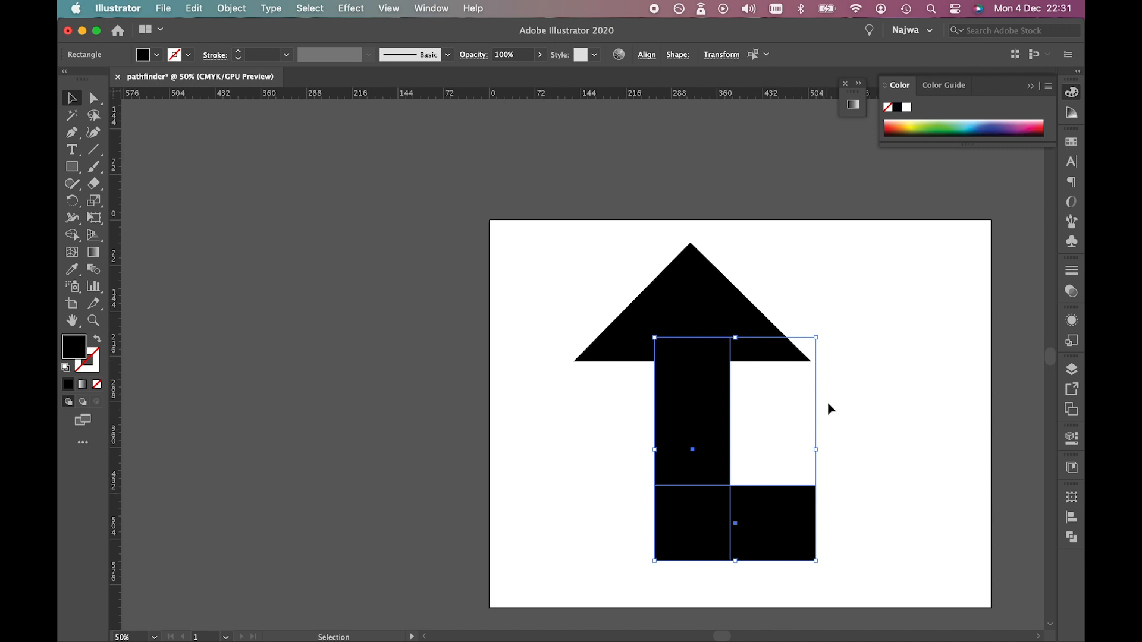
pyautogui.click(858, 345)
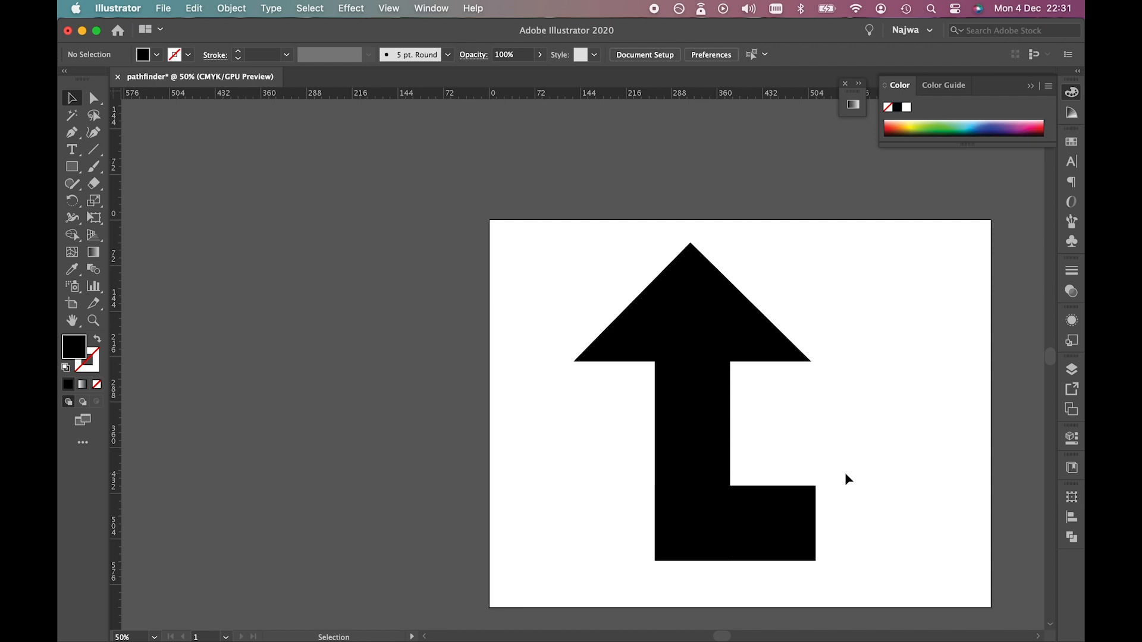
# - Scale the arrowhead triangle down proportionally from its upper-left corner and shift it left over the bar
pyautogui.click(708, 287)
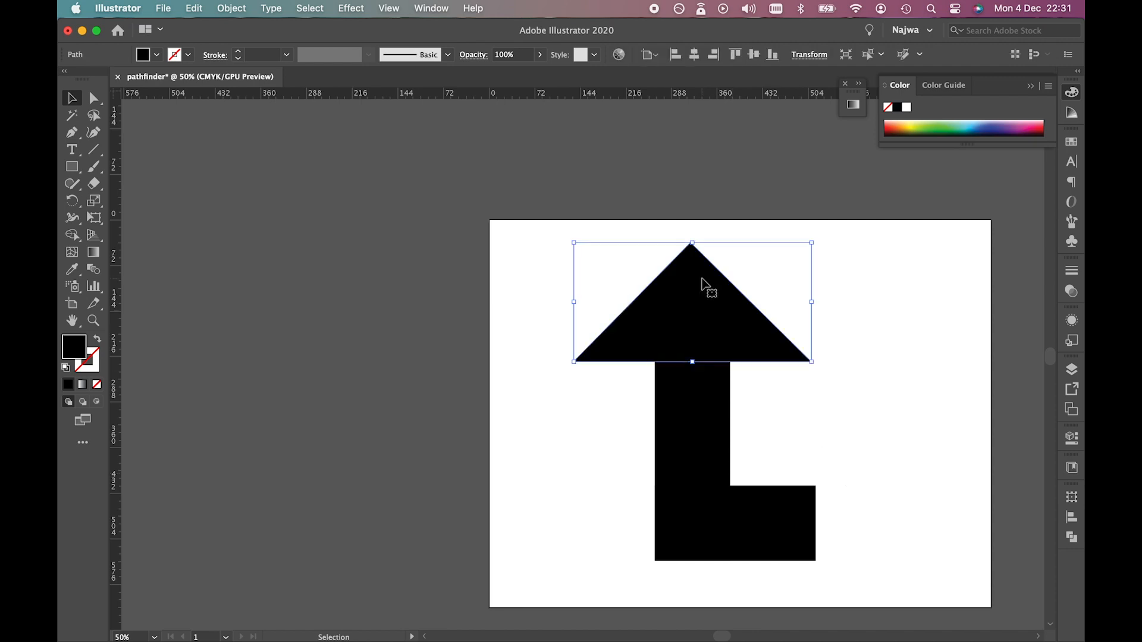
pyautogui.moveTo(574, 244); pyautogui.dragTo(615, 266)
pyautogui.moveTo(757, 321); pyautogui.dragTo(736, 321)
pyautogui.click(829, 337)
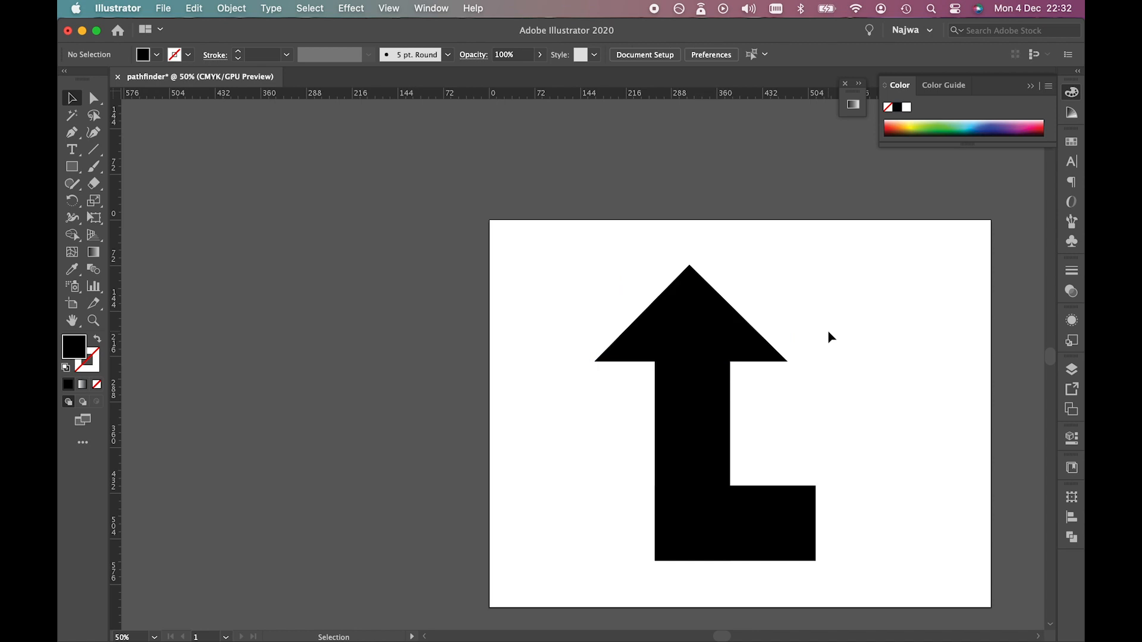
# - Centre the smaller triangle and the upright bar horizontally on each other
pyautogui.moveTo(628, 259); pyautogui.dragTo(765, 388)
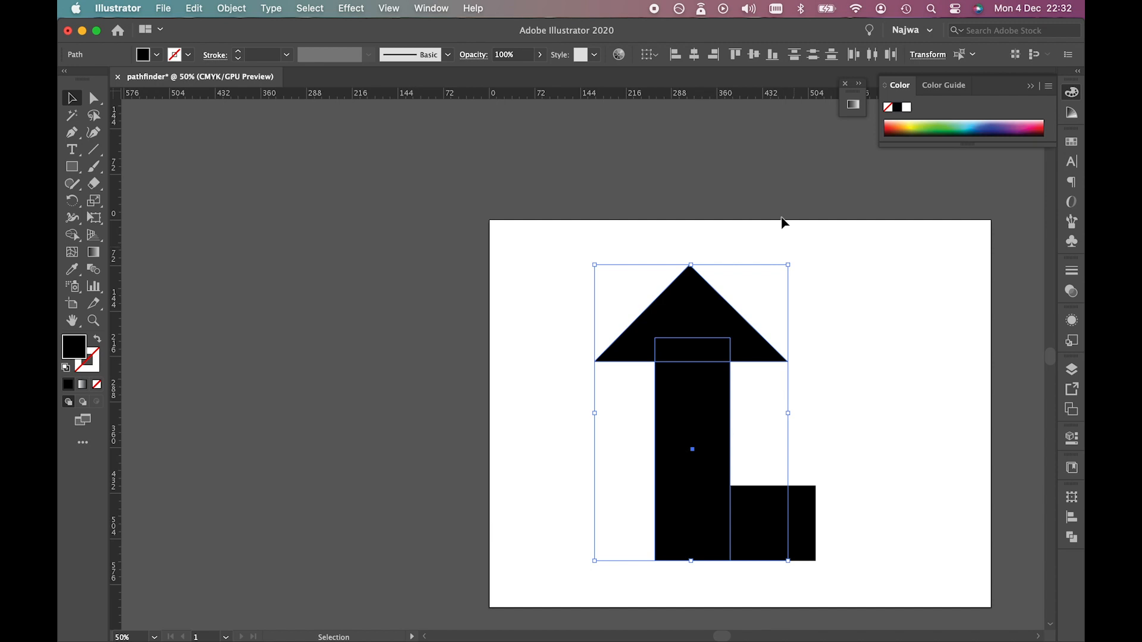
pyautogui.click(700, 62)
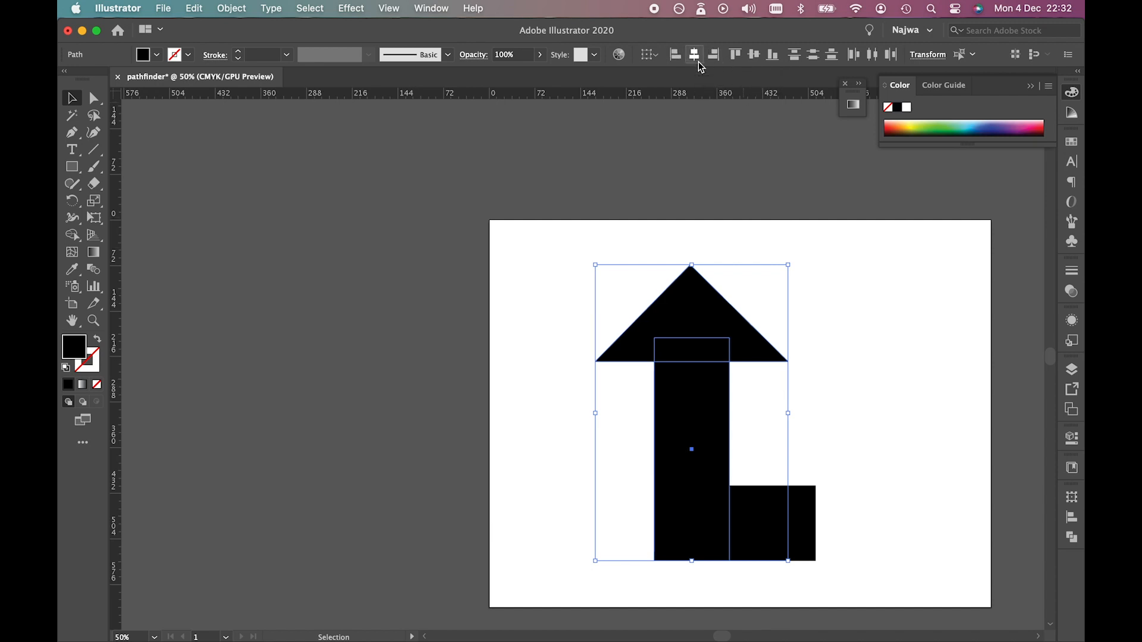
pyautogui.click(797, 265)
# - Move the foot rectangle to the right once more and left-align it with the recentred upright bar
pyautogui.click(690, 480)
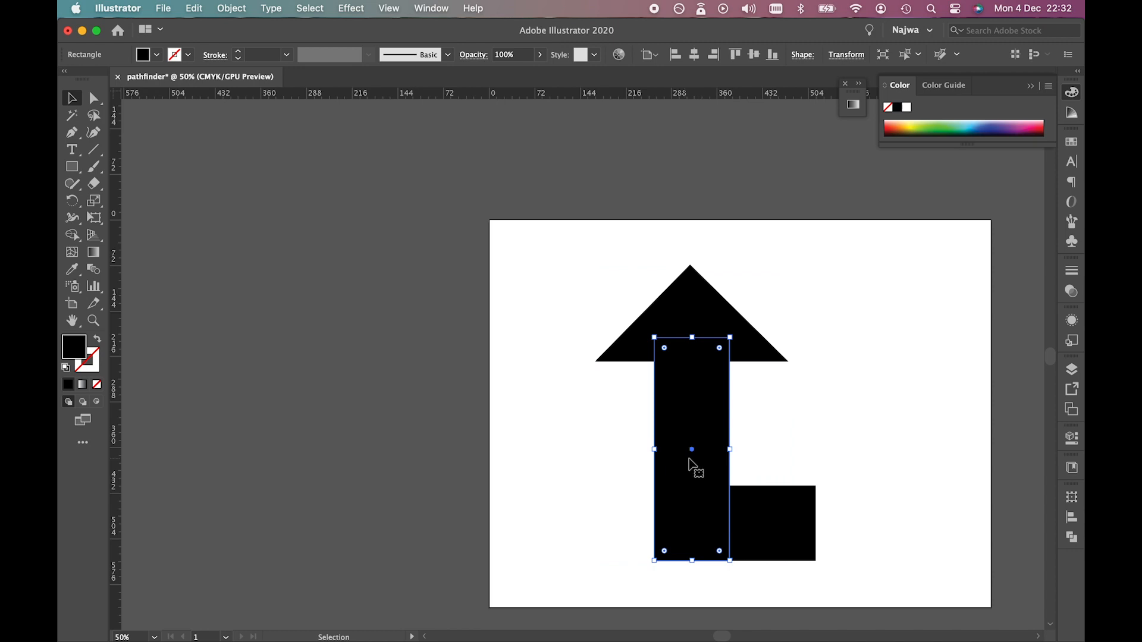
pyautogui.keyDown('shift'); pyautogui.click(777, 509); pyautogui.keyUp('shift')
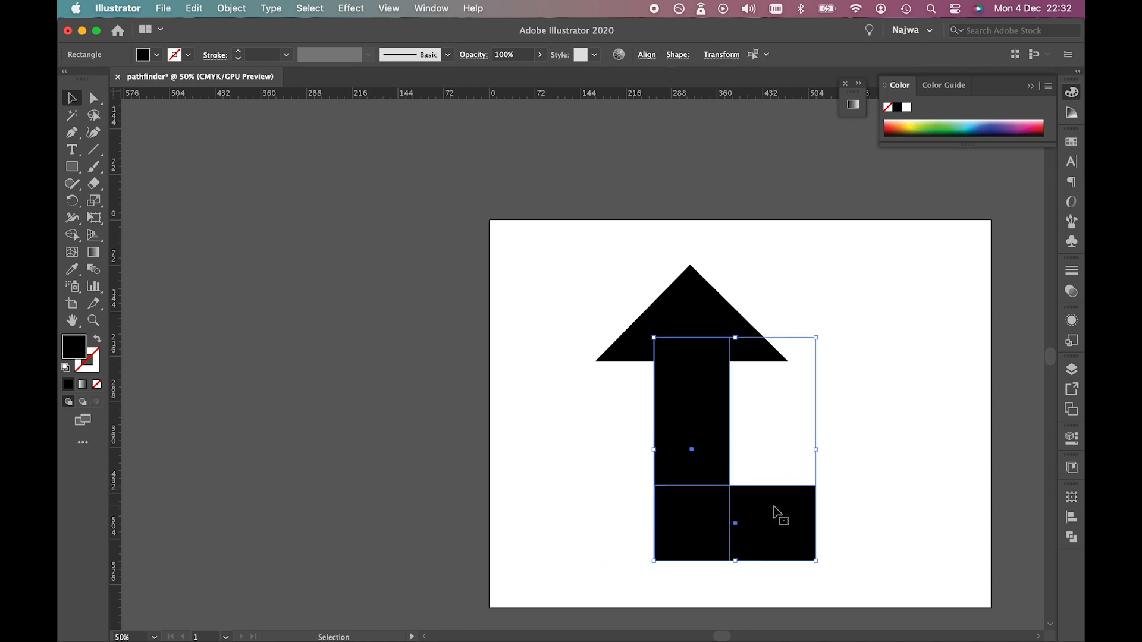
pyautogui.click(854, 420)
pyautogui.moveTo(761, 504); pyautogui.dragTo(774, 504)
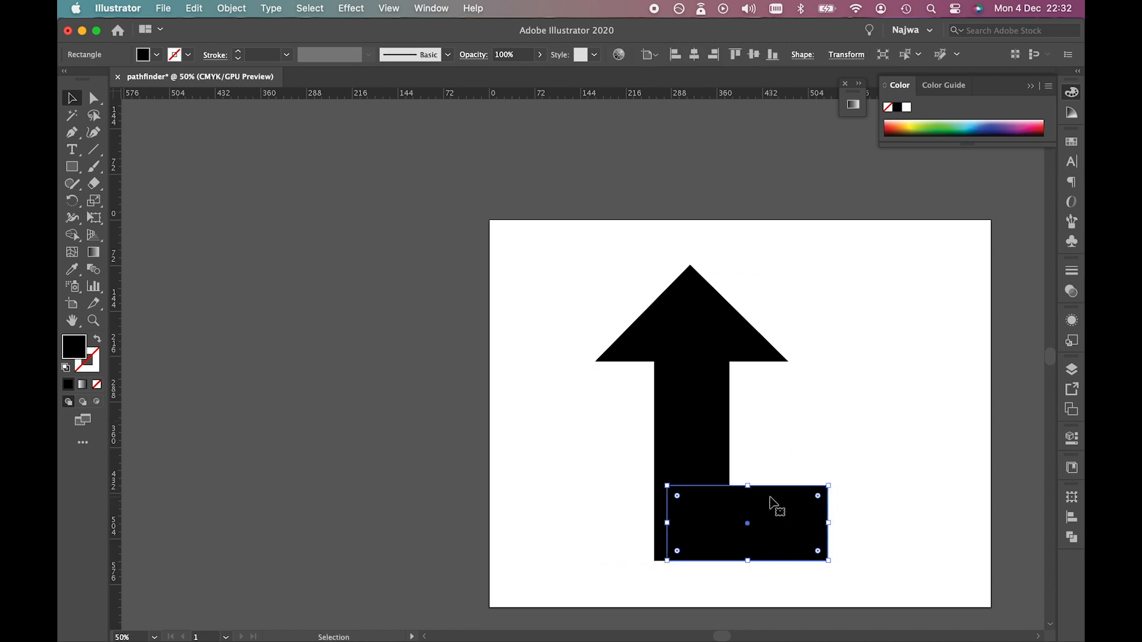
pyautogui.keyDown('shift'); pyautogui.click(715, 440); pyautogui.keyUp('shift')
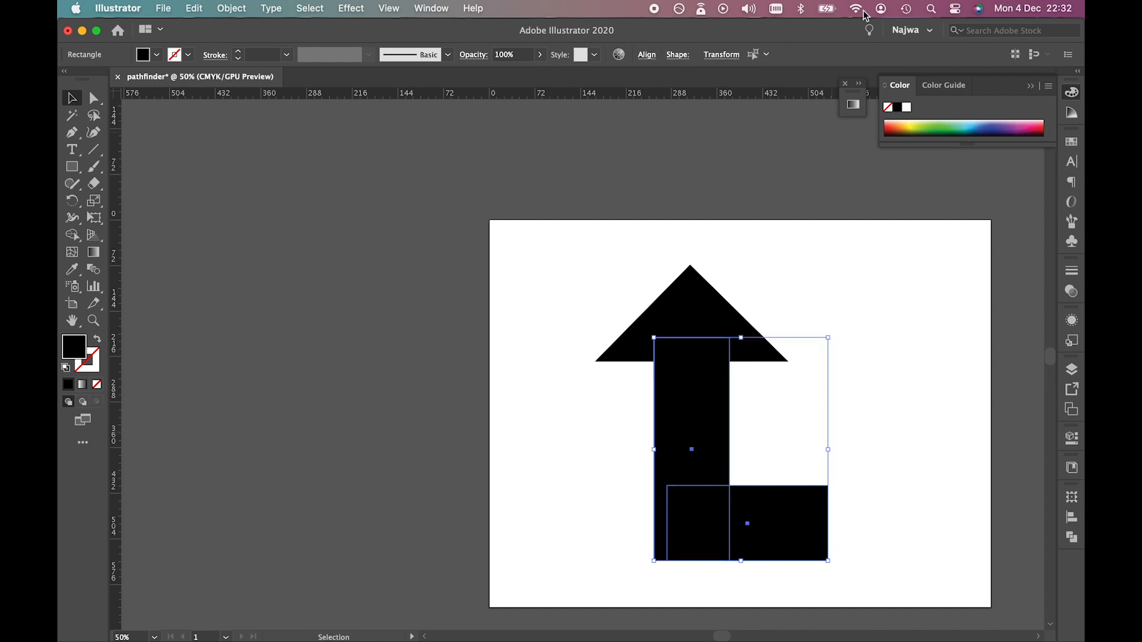
pyautogui.click(644, 60)
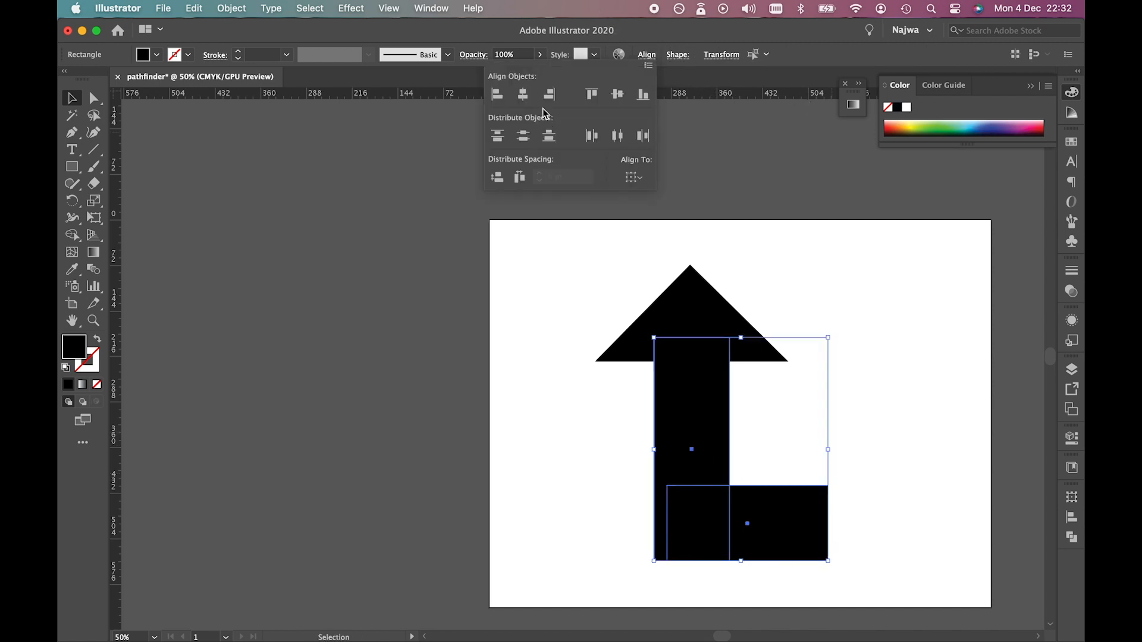
pyautogui.click(497, 94)
pyautogui.click(842, 329)
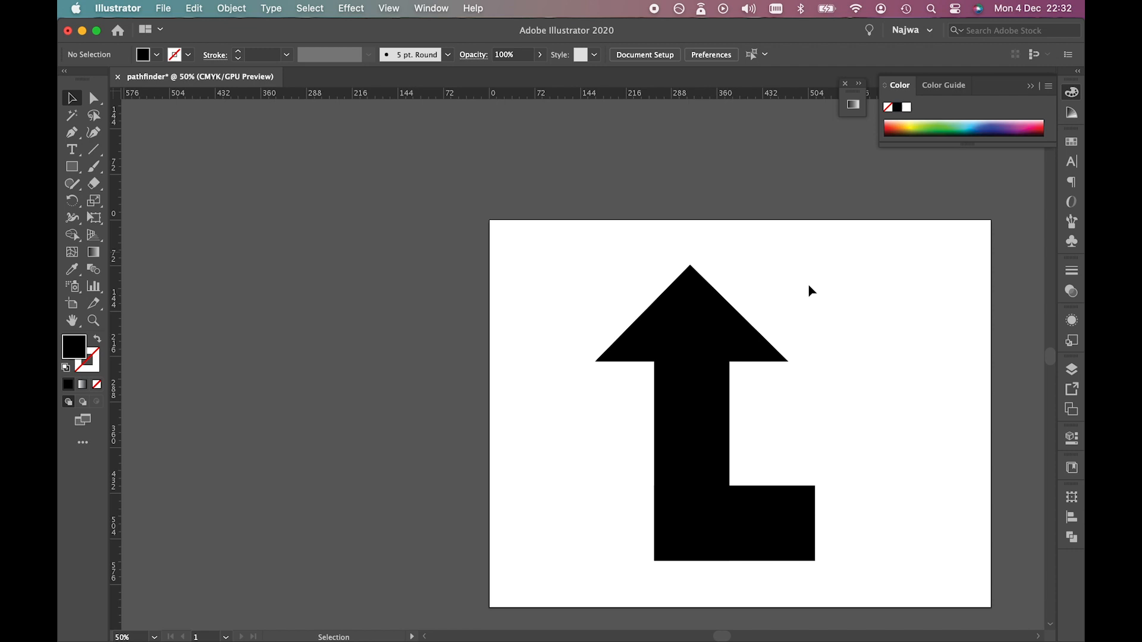
# - Draw a small upright rectangle with a yellow-green fill to the right of the arrowhead
pyautogui.click(68, 166)
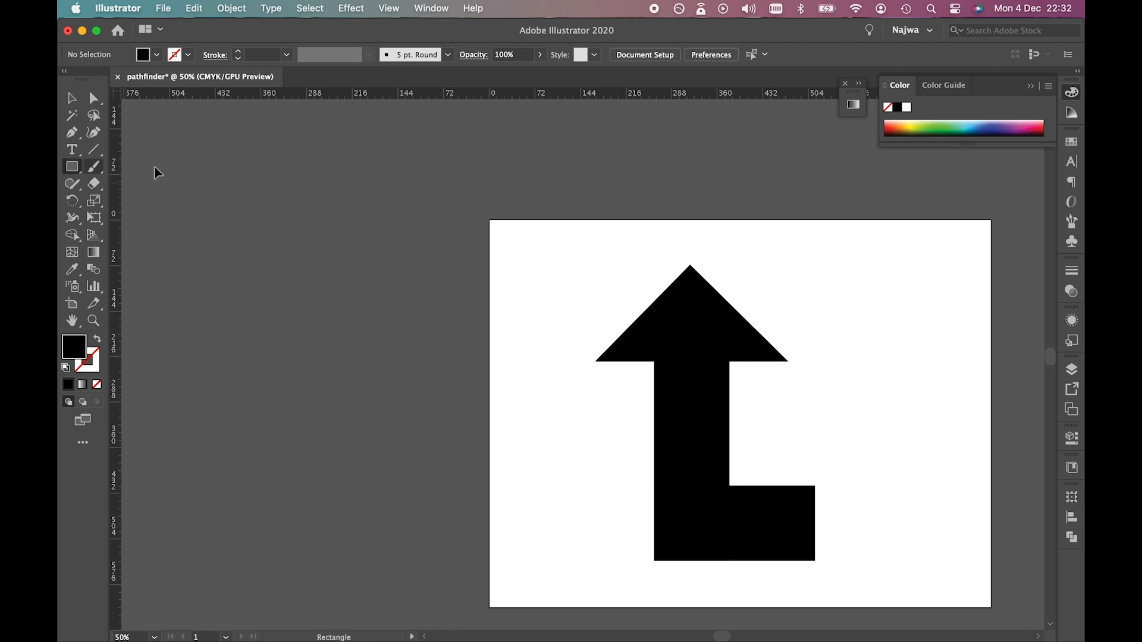
pyautogui.click(916, 122)
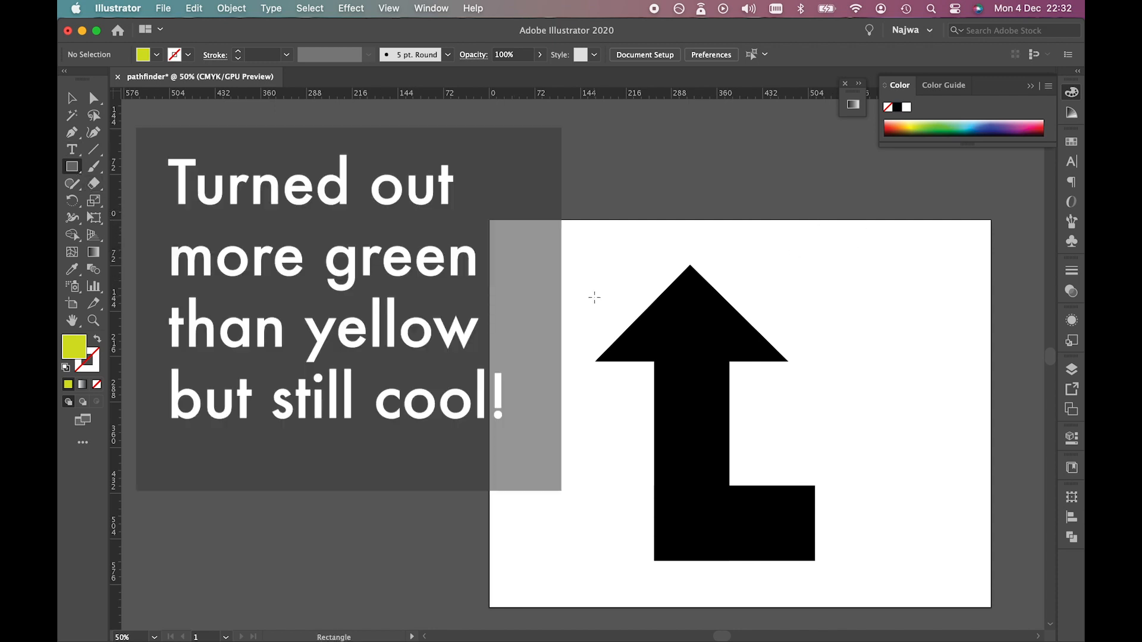
pyautogui.moveTo(833, 295); pyautogui.dragTo(858, 339)
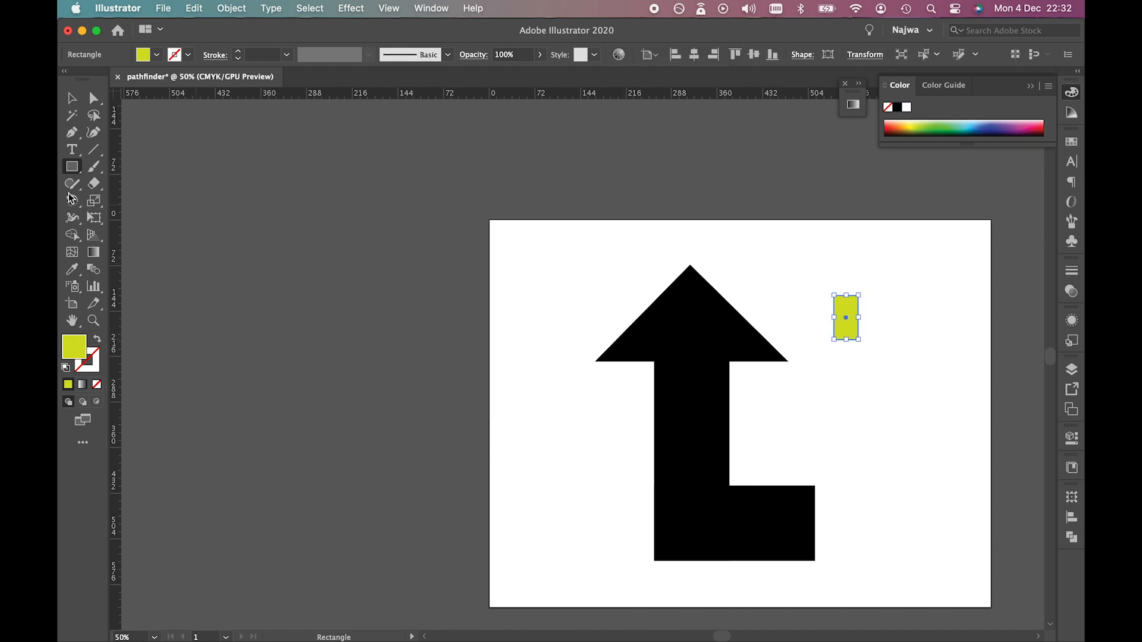
pyautogui.click(72, 97)
pyautogui.click(268, 204)
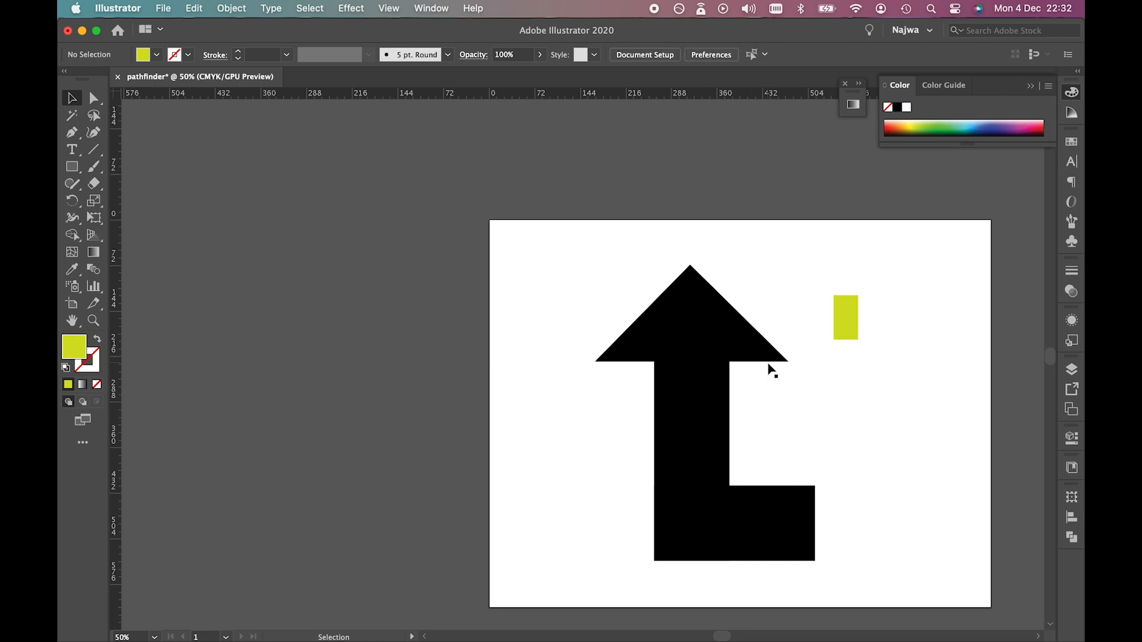
# - Duplicate the yellow-green rectangle to the right and the pair downwards, forming a two-by-two window with narrow gaps
pyautogui.moveTo(850, 315); pyautogui.dragTo(873, 319)
pyautogui.click(911, 351)
pyautogui.moveTo(898, 346); pyautogui.dragTo(849, 357)
pyautogui.click(929, 345)
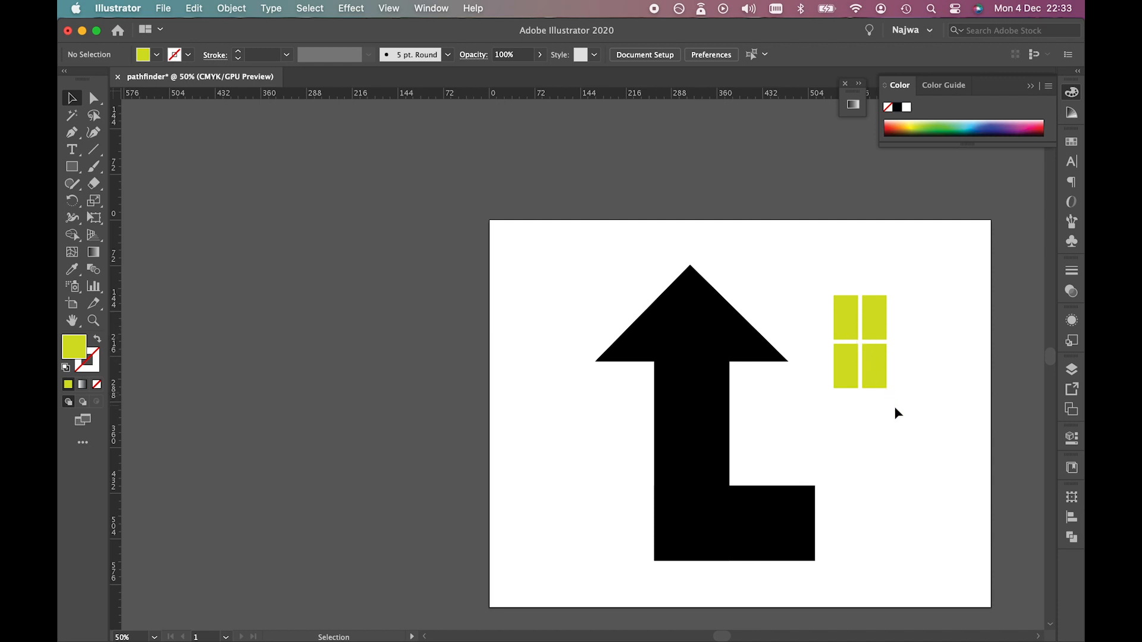
# - Select all four yellow-green rectangles and combine them with the Pathfinder Unite shape mode
pyautogui.moveTo(894, 411); pyautogui.dragTo(817, 263)
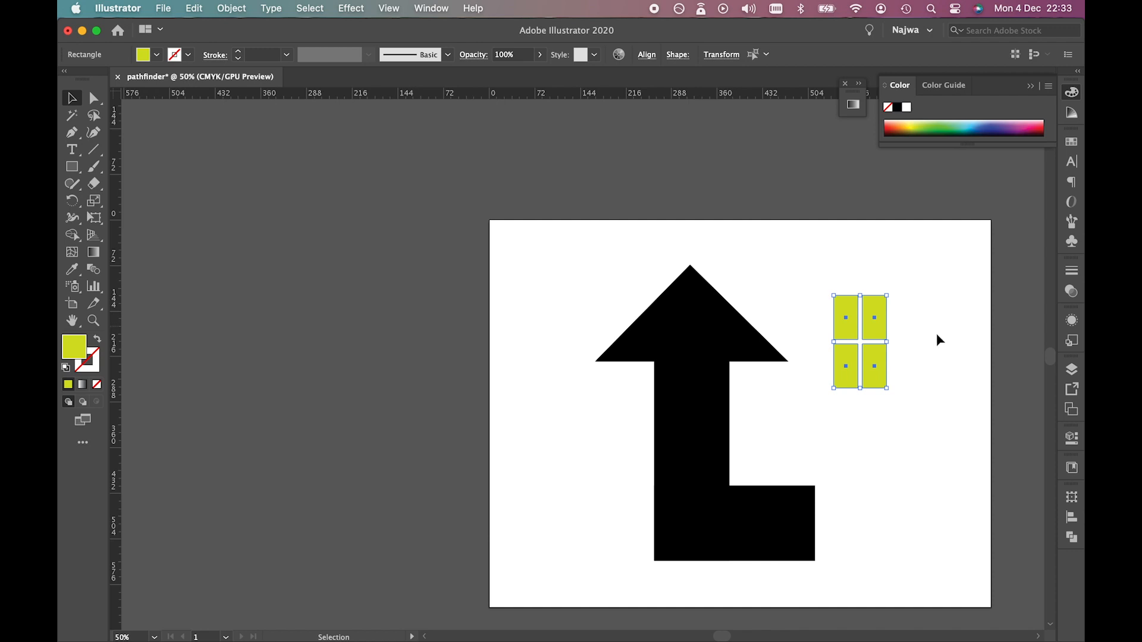
pyautogui.click(1074, 538)
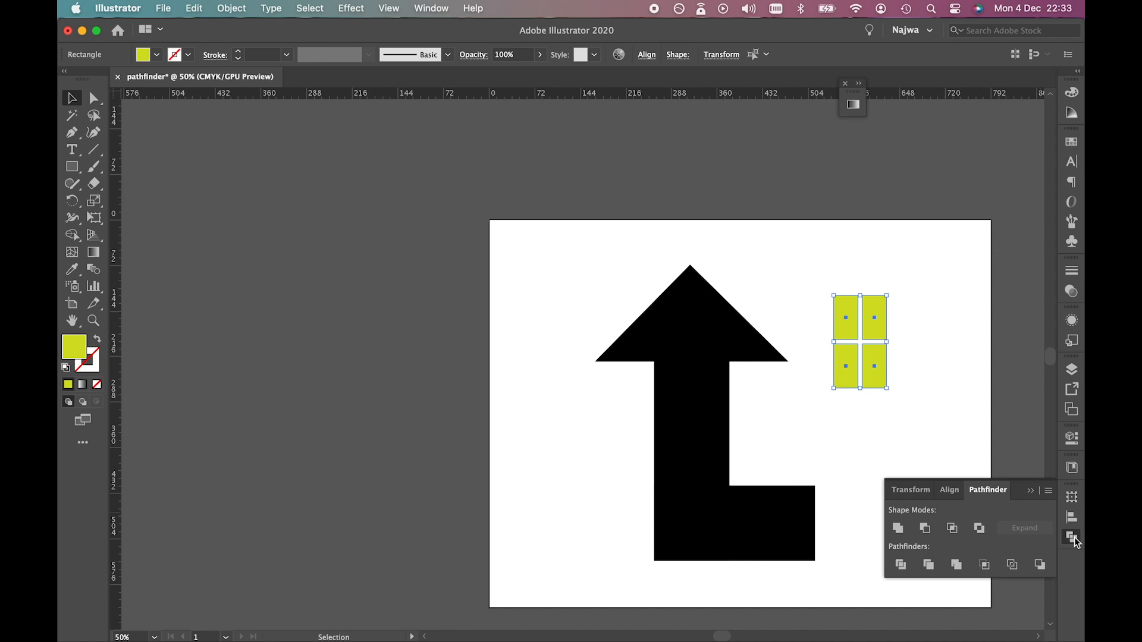
pyautogui.click(898, 530)
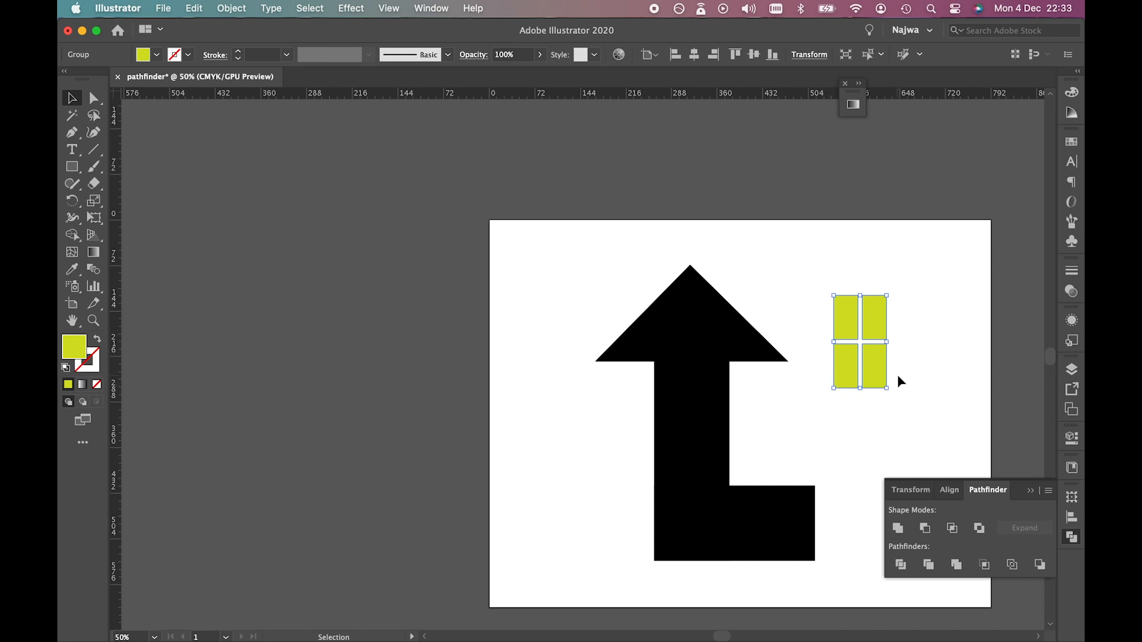
# - Select different panes of the yellow-green window in turn to check whether they behave as one object
pyautogui.click(896, 323)
pyautogui.click(872, 318)
pyautogui.click(963, 240)
pyautogui.click(843, 365)
pyautogui.click(932, 242)
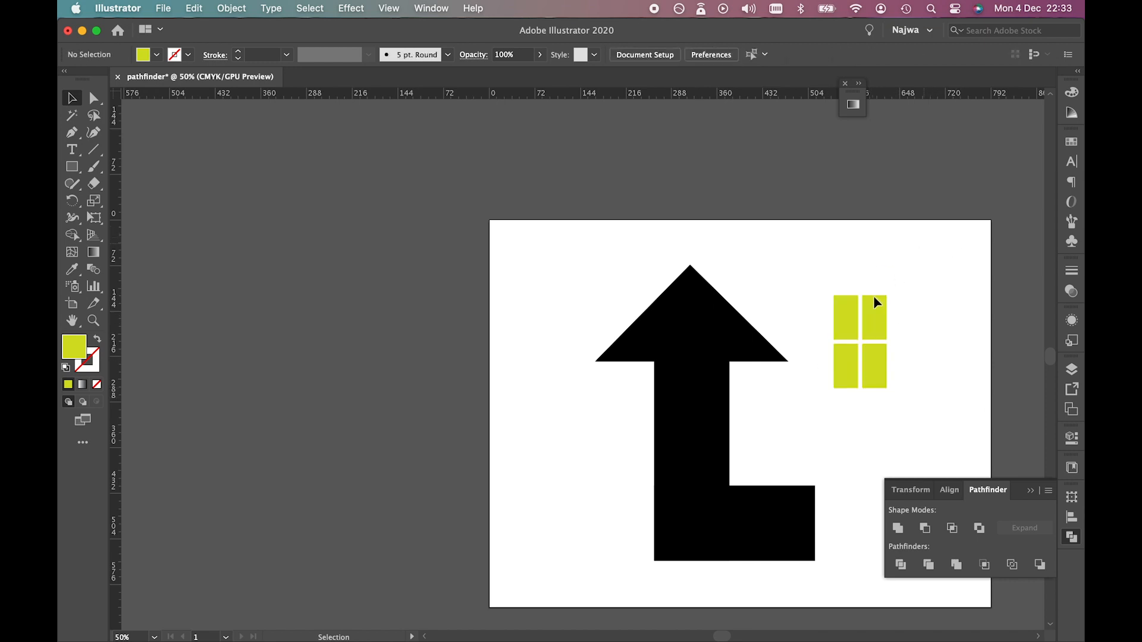
pyautogui.click(842, 321)
pyautogui.click(909, 273)
# - Draw a circle with the Ellipse tool left of the upright bar, filled with the orange swatch
pyautogui.click(73, 169)
pyautogui.click(113, 200)
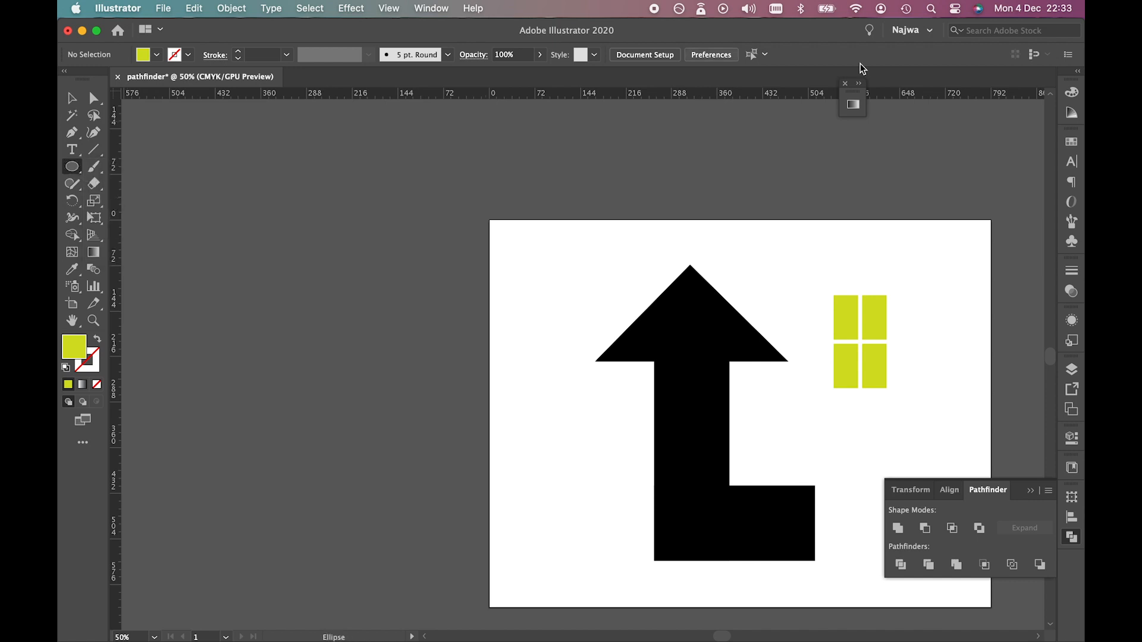
pyautogui.click(1071, 142)
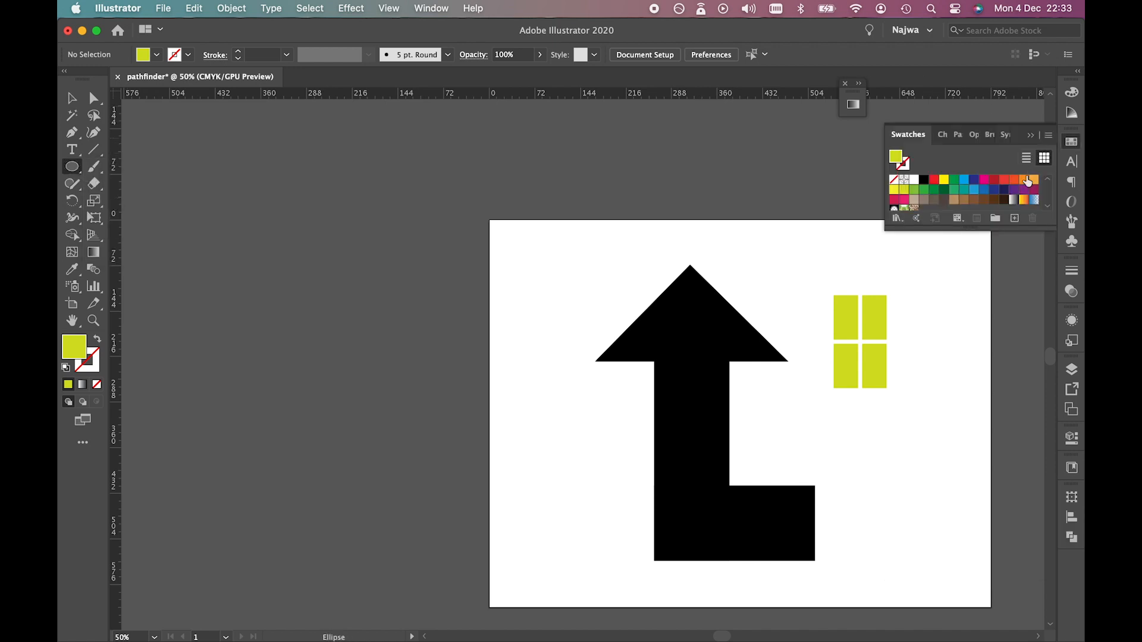
pyautogui.click(1025, 179)
pyautogui.moveTo(529, 418); pyautogui.dragTo(623, 511)
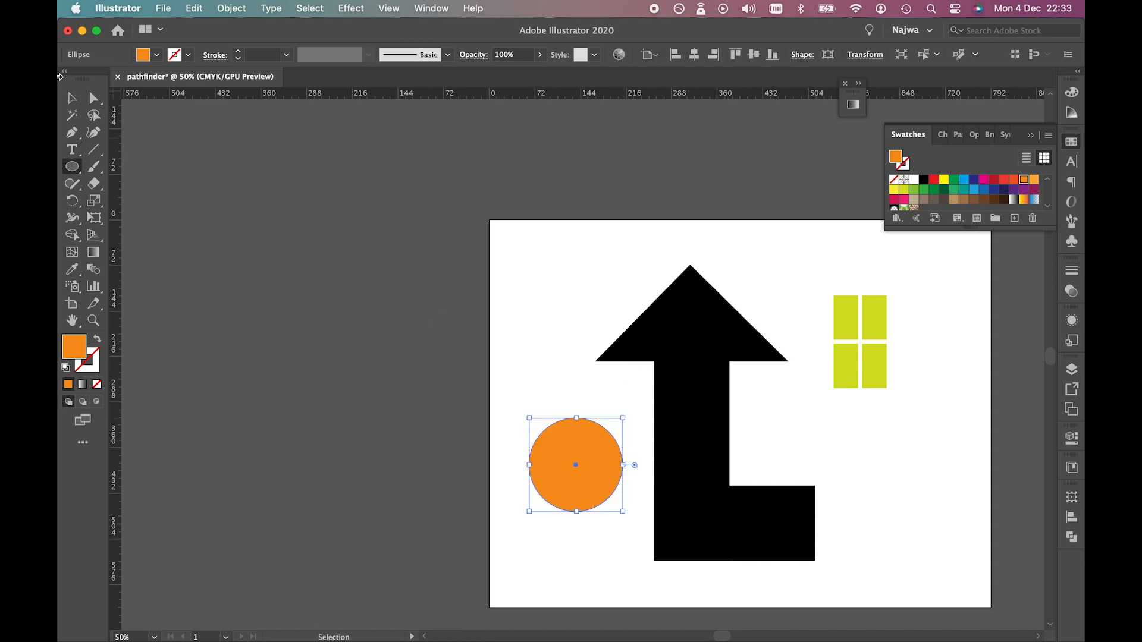
# - Draw a smaller circle filled with the yellow swatch inside the orange circle using the Ellipse tool
pyautogui.click(71, 98)
pyautogui.click(203, 171)
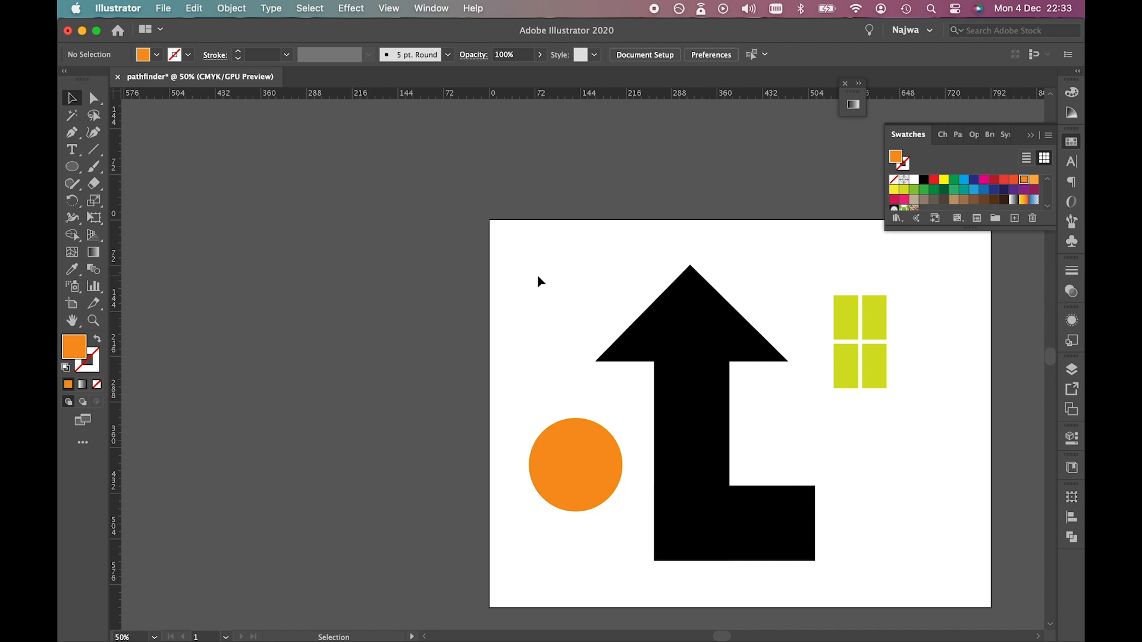
pyautogui.click(72, 168)
pyautogui.click(943, 182)
pyautogui.moveTo(560, 456); pyautogui.dragTo(599, 493)
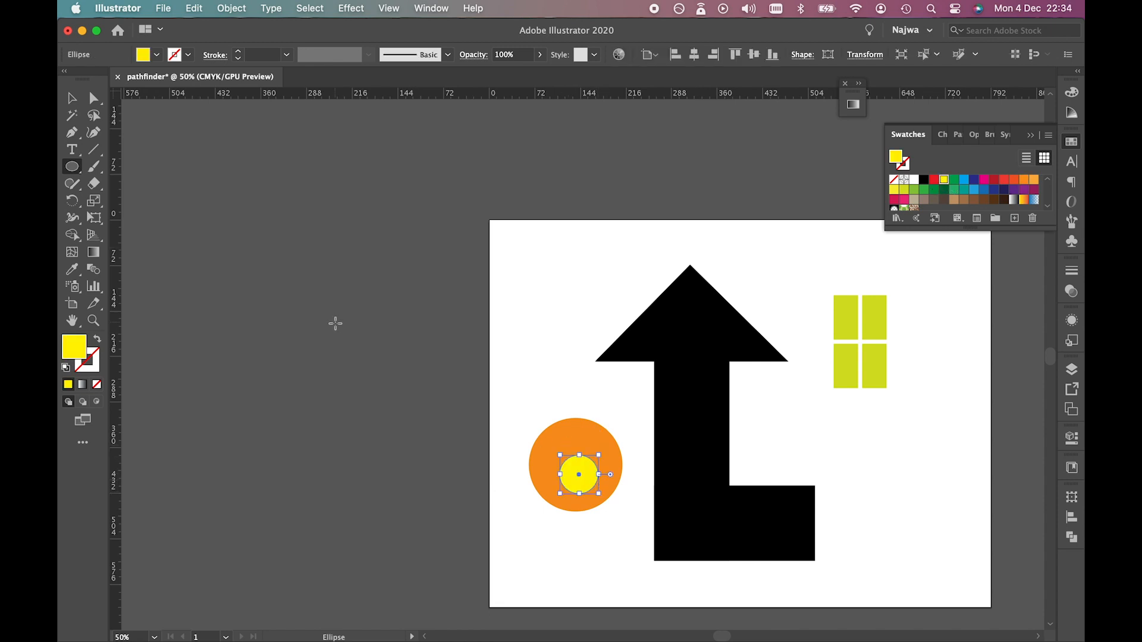
# - Select the orange and yellow circles together and align their centers horizontally and vertically
pyautogui.click(72, 98)
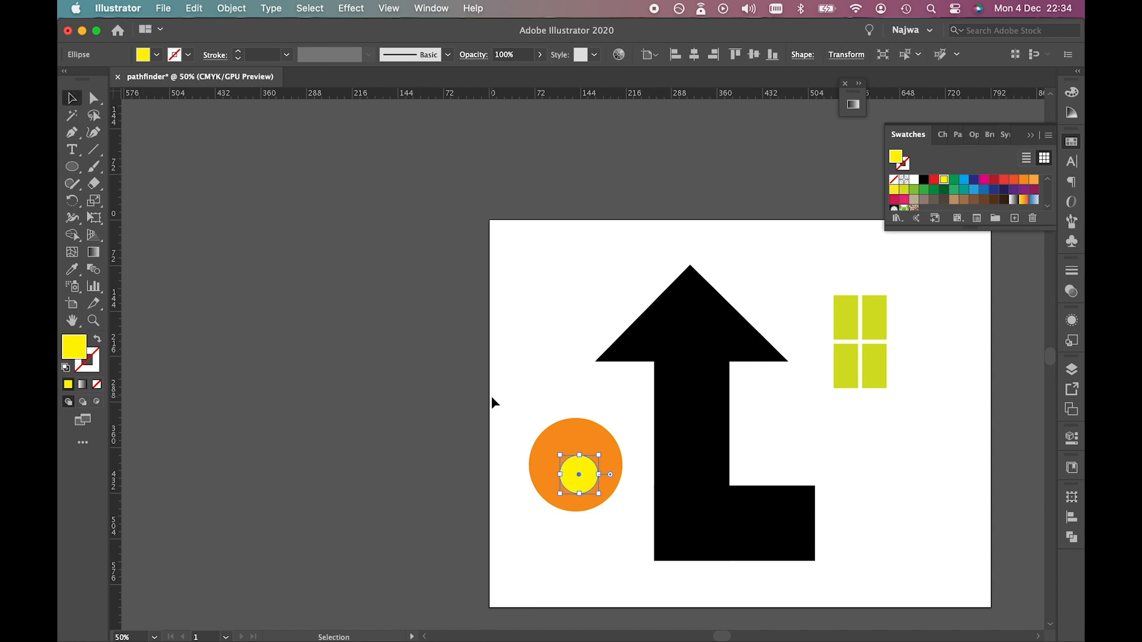
pyautogui.moveTo(523, 427); pyautogui.dragTo(607, 535)
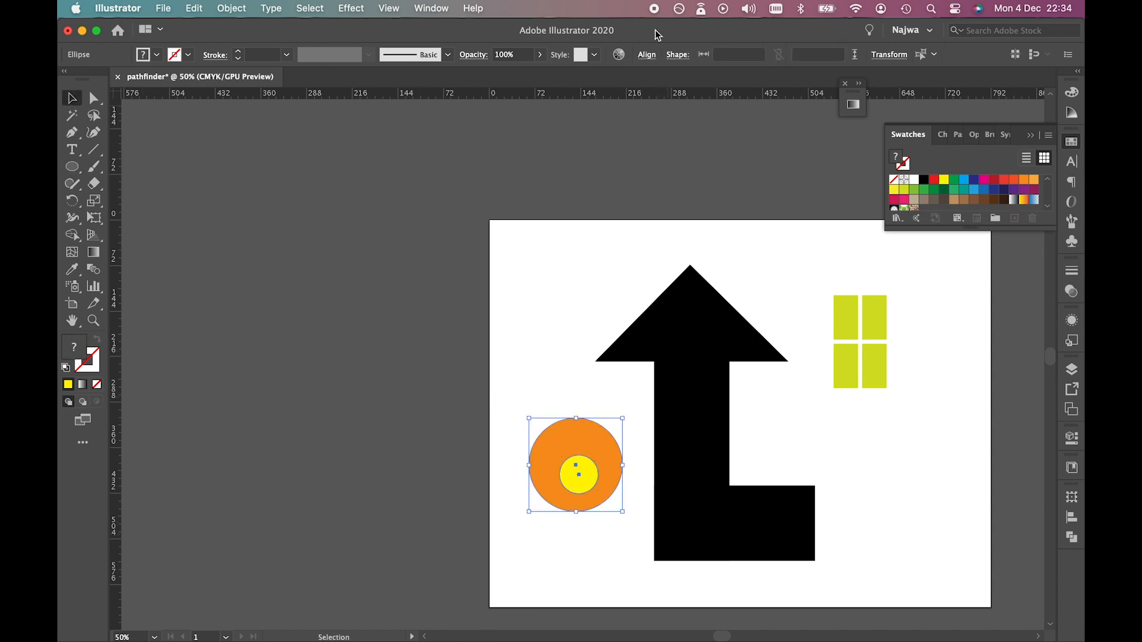
pyautogui.click(647, 54)
pyautogui.click(523, 94)
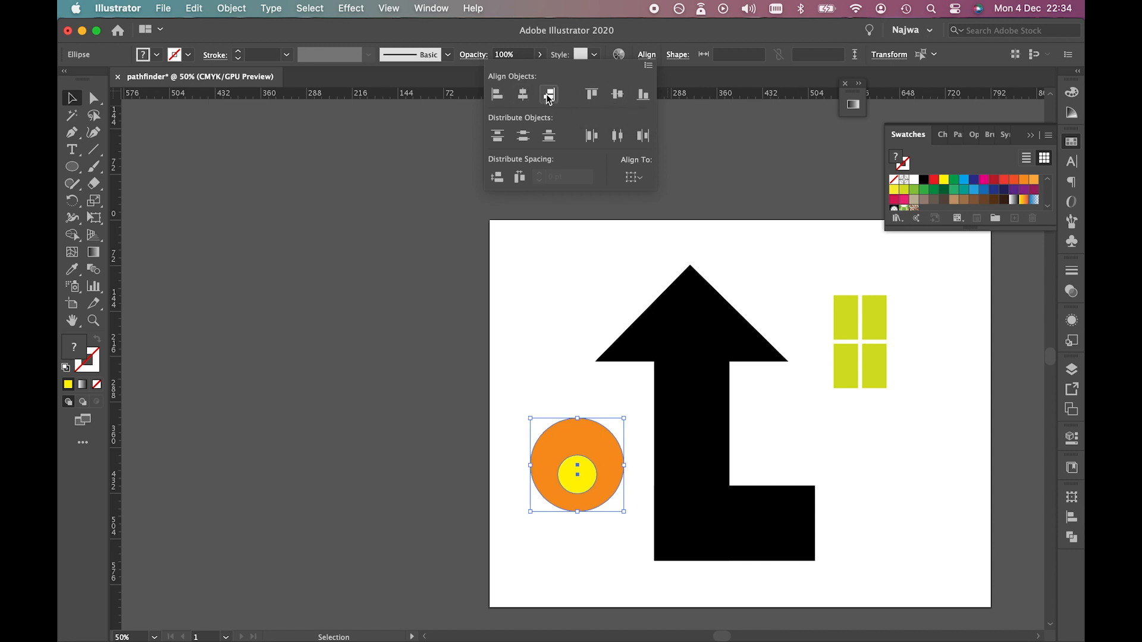
pyautogui.click(617, 94)
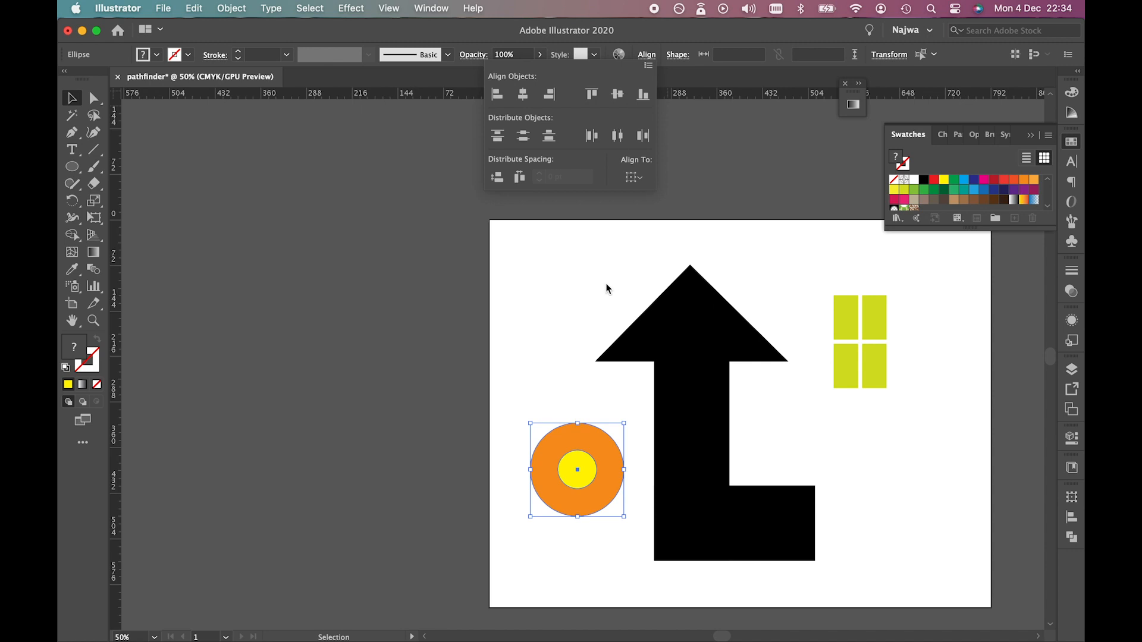
pyautogui.click(556, 370)
# - Subtract the yellow circle from the orange one with the Pathfinder Minus Front shape mode to make a ring
pyautogui.click(574, 479)
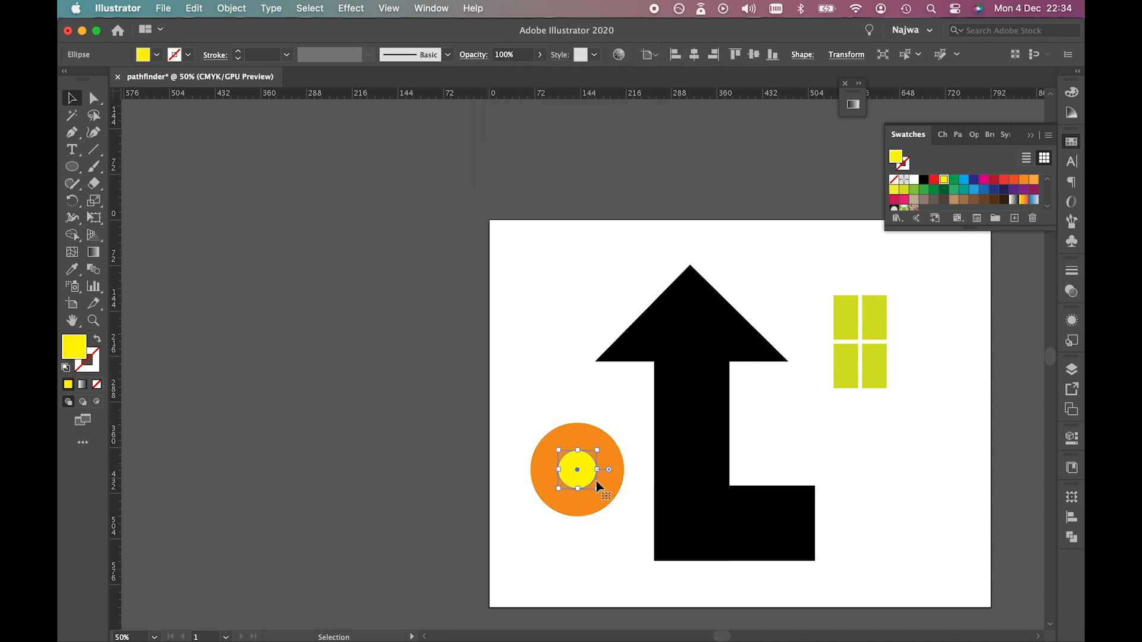
pyautogui.keyDown('shift'); pyautogui.click(612, 502); pyautogui.keyUp('shift')
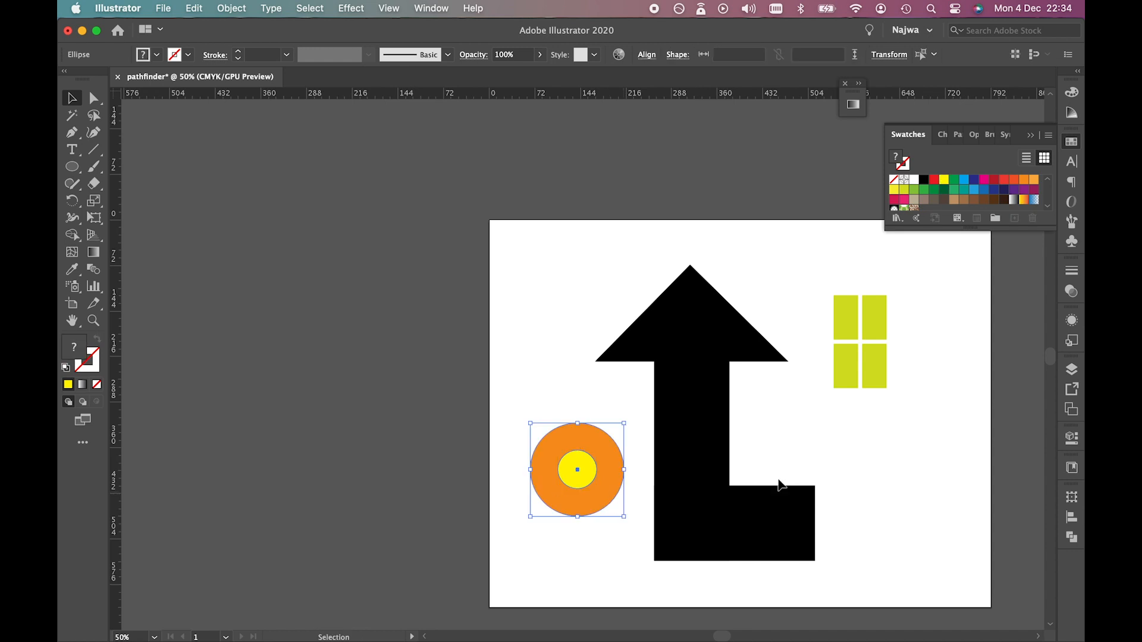
pyautogui.click(1071, 538)
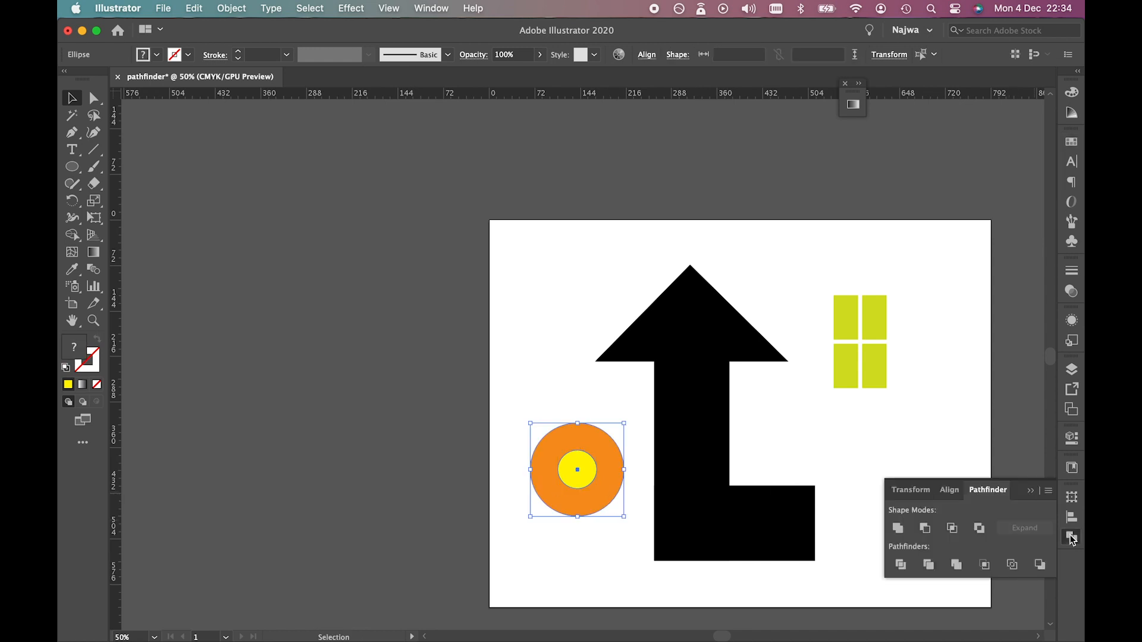
pyautogui.click(925, 529)
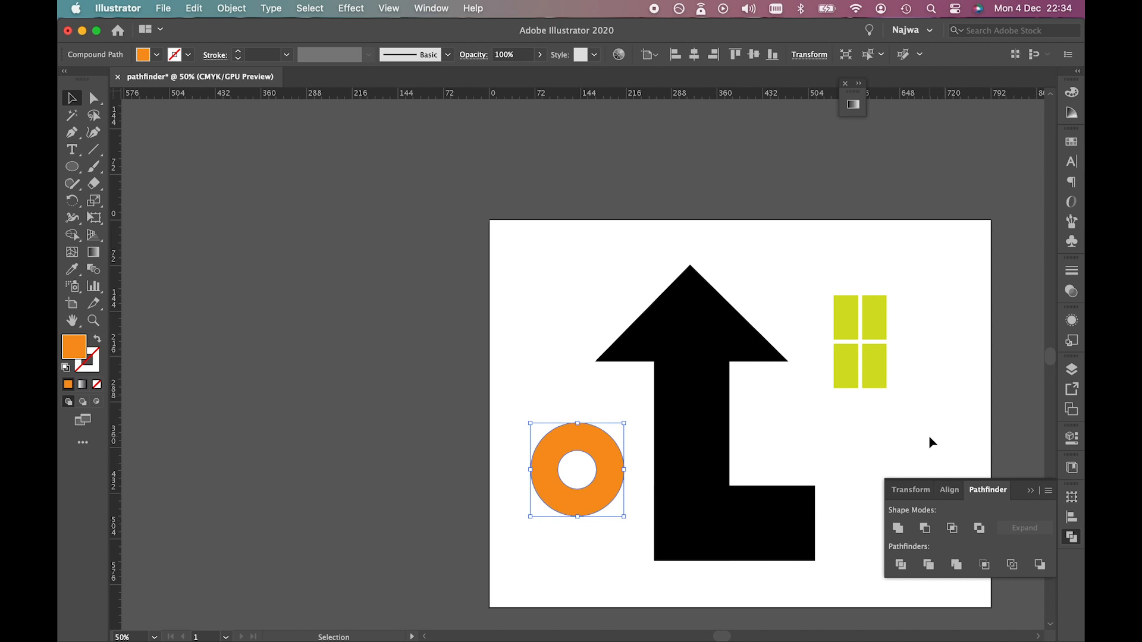
pyautogui.click(866, 433)
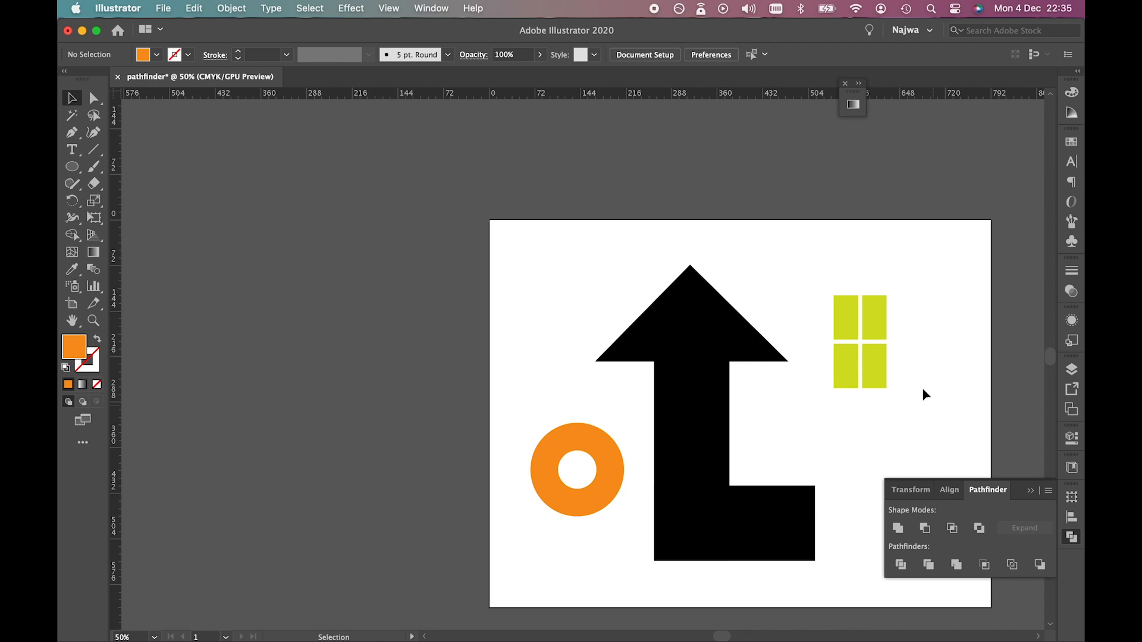
# - Delete the orange ring and move the yellow-green four-pane window onto the lower part of the black upright bar
pyautogui.click(575, 441)
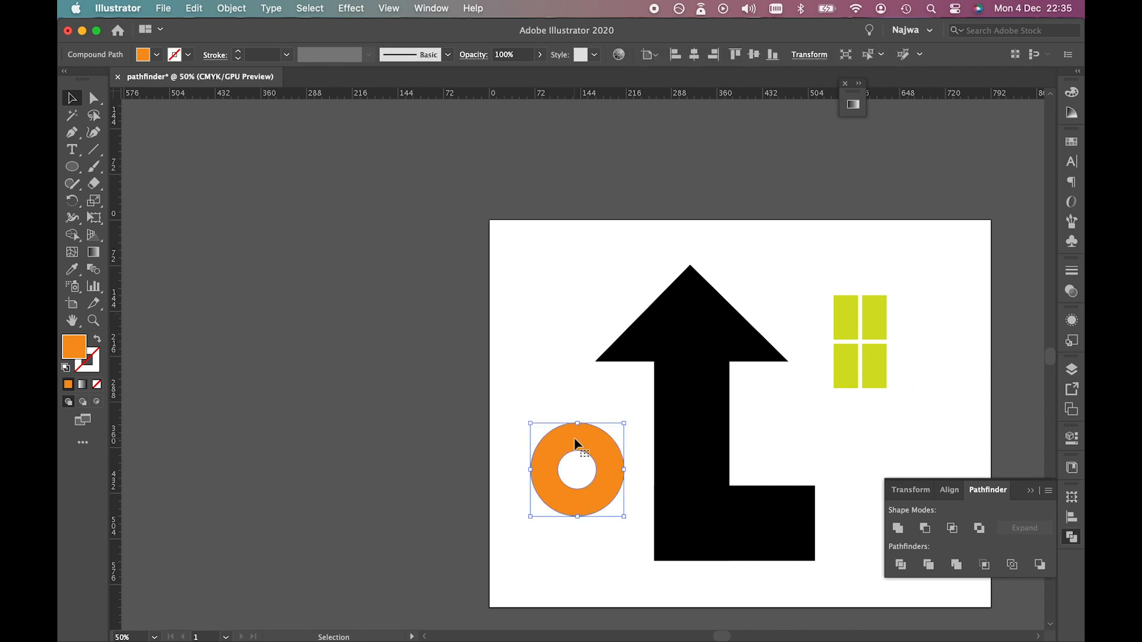
pyautogui.press('Delete')
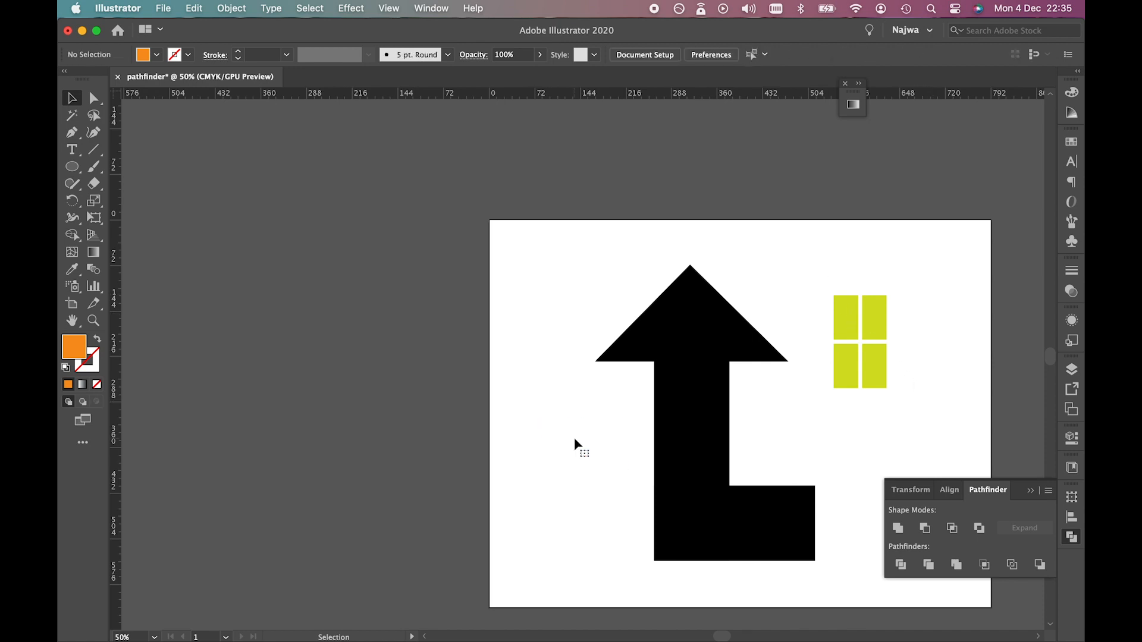
pyautogui.click(877, 320)
pyautogui.moveTo(880, 318); pyautogui.dragTo(707, 458)
pyautogui.click(813, 410)
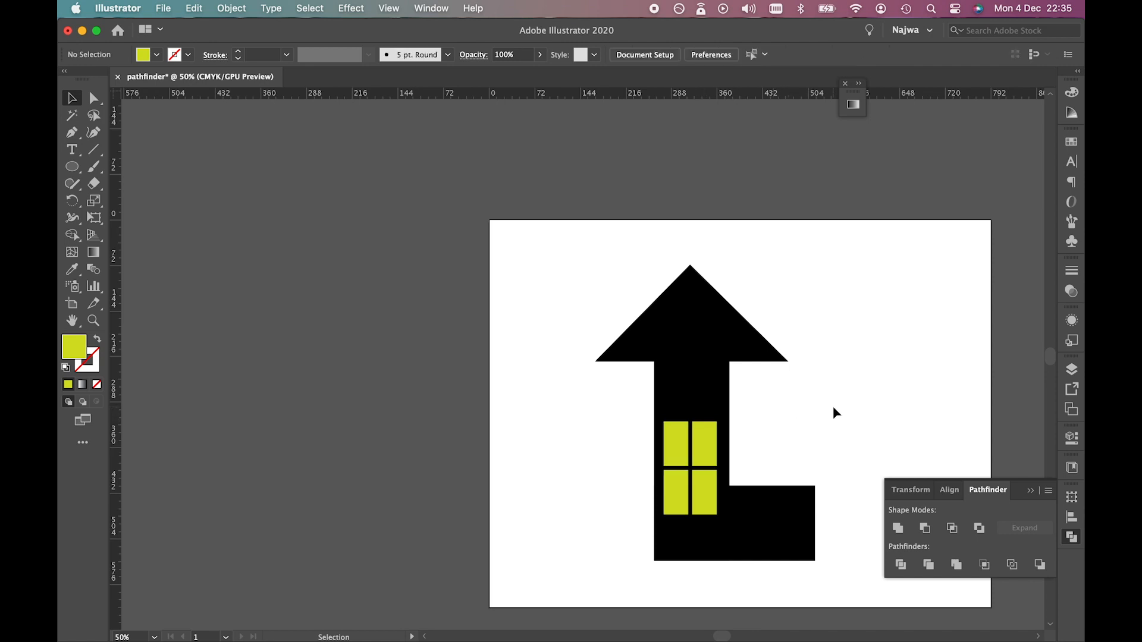
# - Shrink the yellow-green window near the base of the black bar and place a duplicate higher up, slightly to the right
pyautogui.moveTo(706, 440)
pyautogui.mouseDown()
pyautogui.moveTo(706, 477)
pyautogui.moveTo(705, 387)
pyautogui.moveTo(705, 462)
pyautogui.mouseUp()
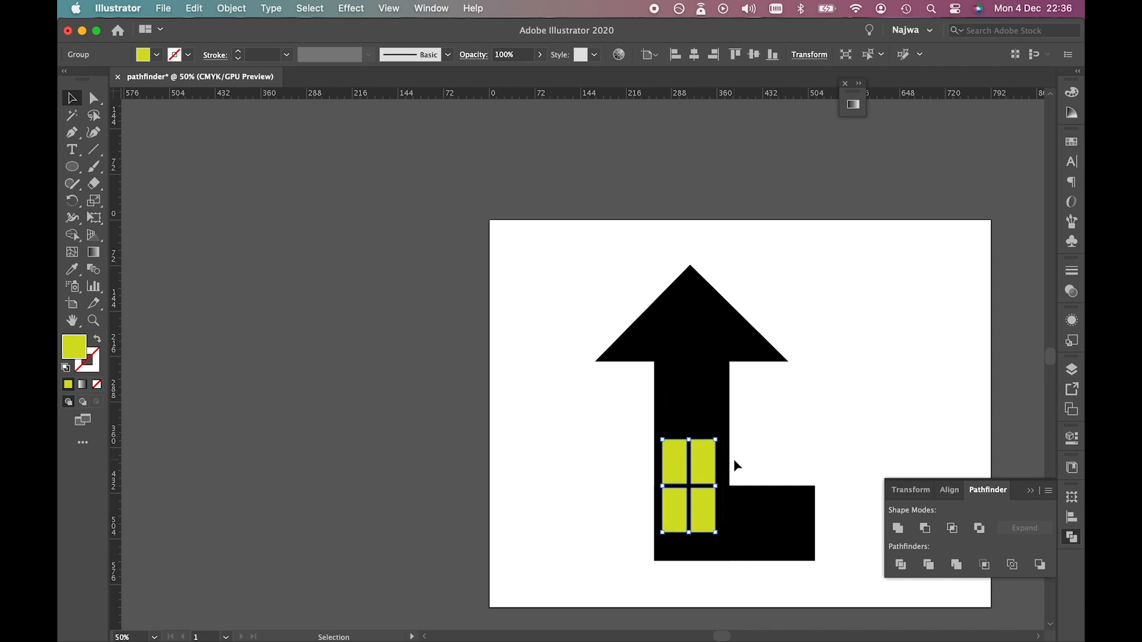
pyautogui.moveTo(662, 440); pyautogui.dragTo(702, 480)
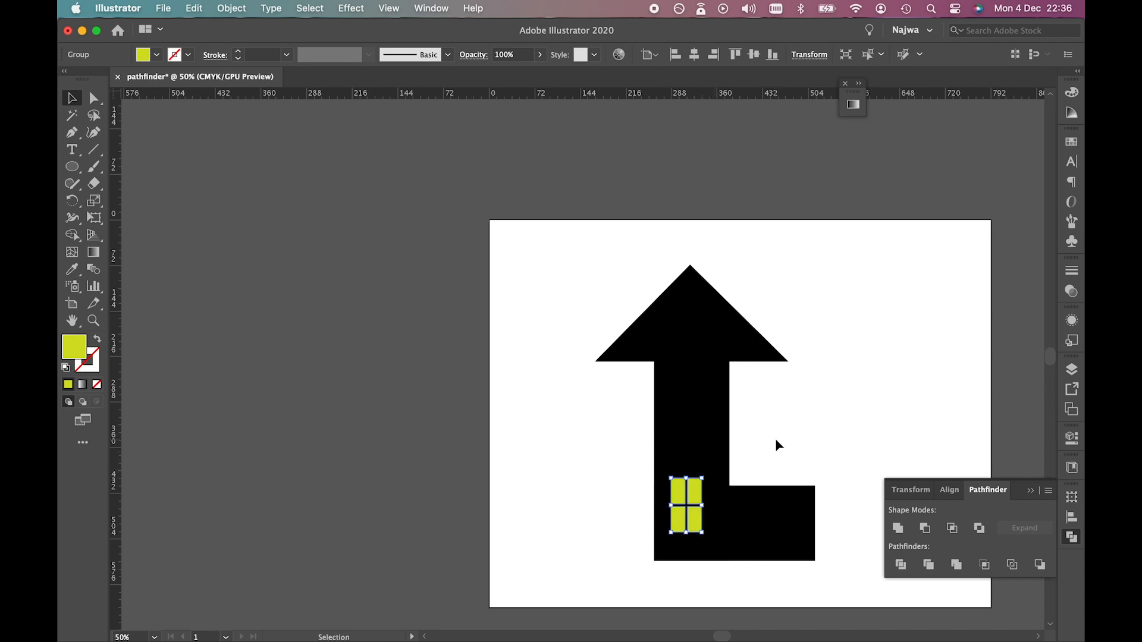
pyautogui.click(776, 437)
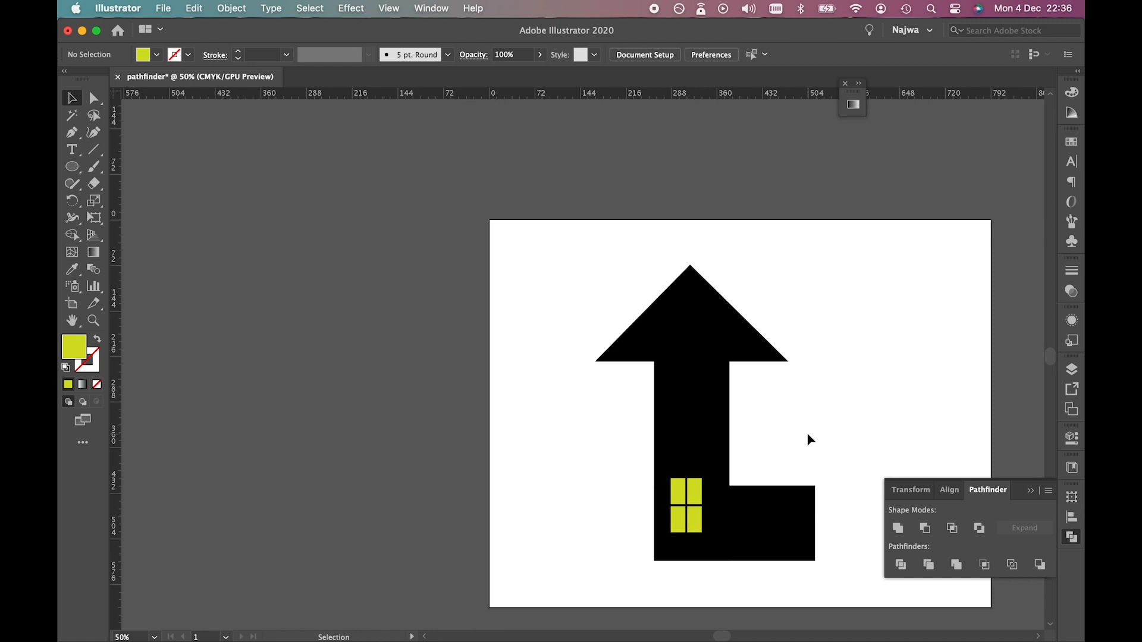
pyautogui.moveTo(693, 501); pyautogui.dragTo(713, 401)
pyautogui.click(840, 383)
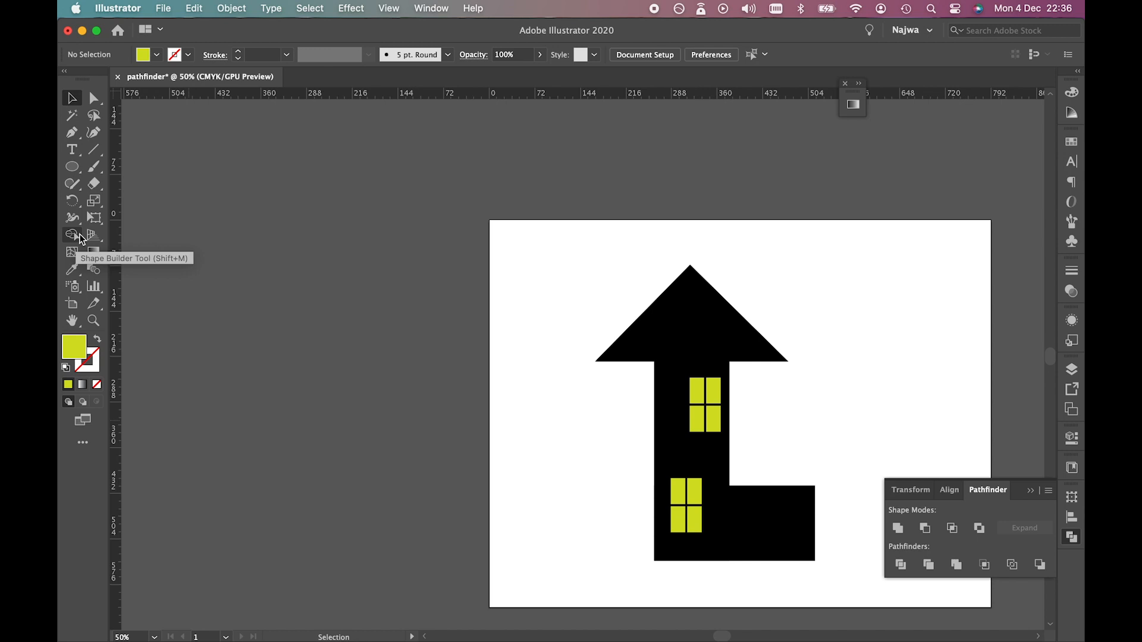
# - Draw a rectangle covering the whole artboard and fill it with the yellow-to-red gradient swatch
pyautogui.click(73, 168)
pyautogui.click(117, 168)
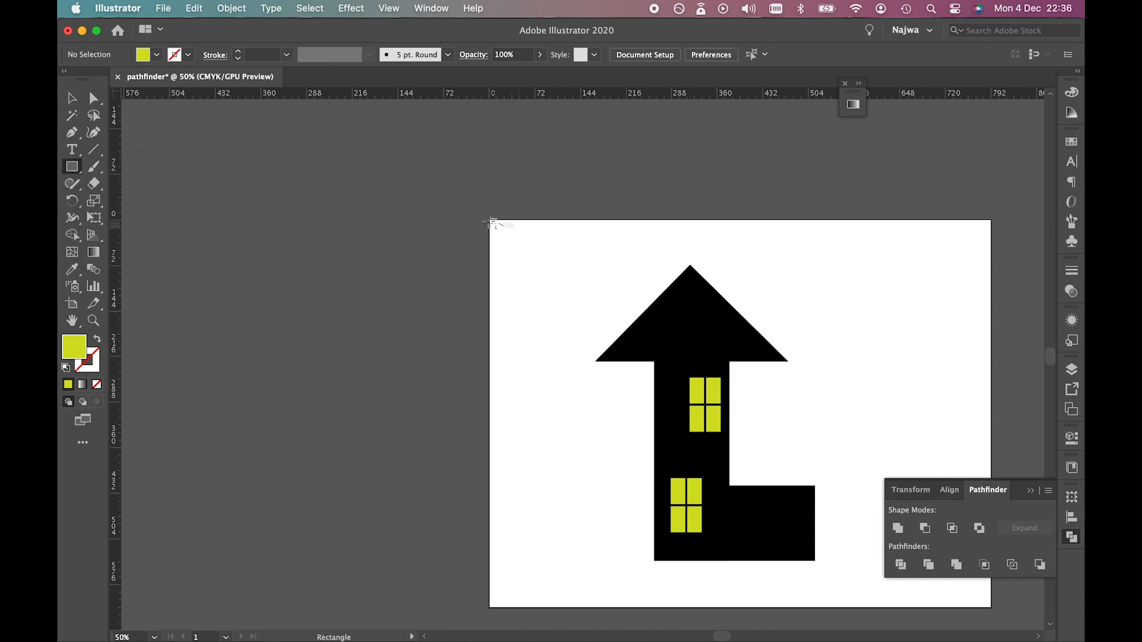
pyautogui.moveTo(490, 220); pyautogui.dragTo(991, 607)
pyautogui.press('v')
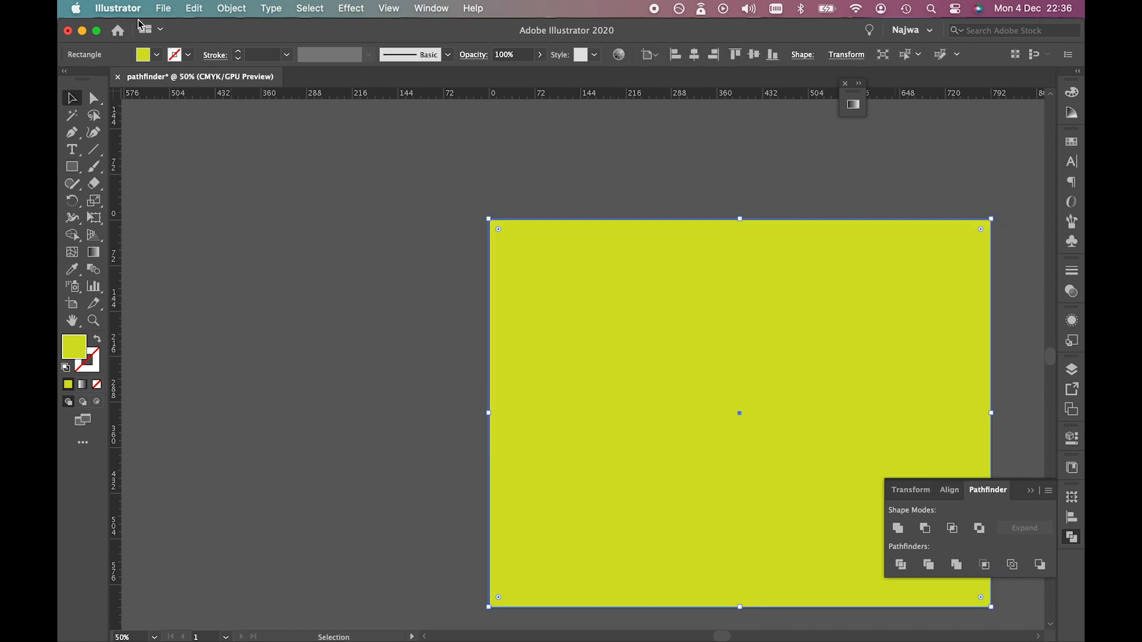
pyautogui.click(157, 55)
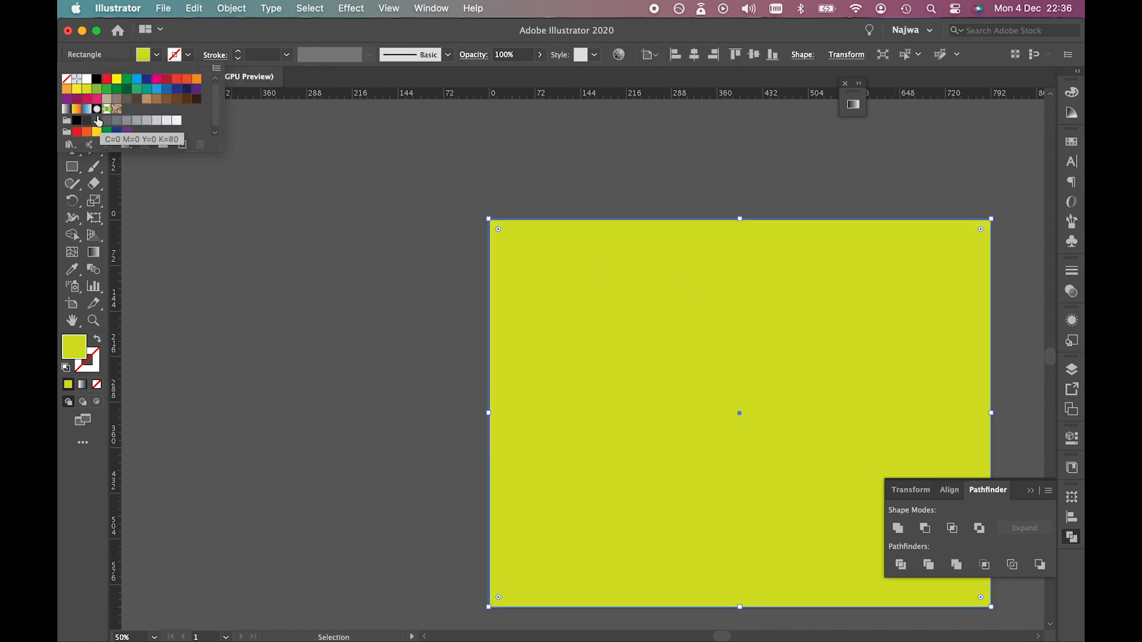
pyautogui.click(76, 109)
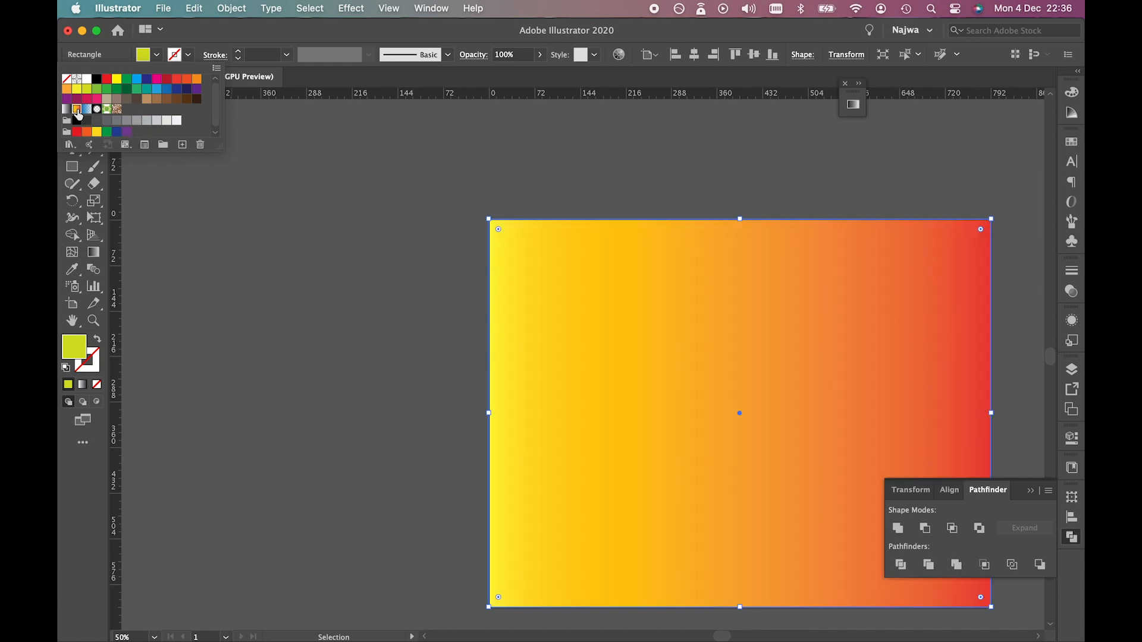
pyautogui.click(366, 287)
# - Send the gradient rectangle to the back so it lies behind the house shapes as the background
pyautogui.rightClick(668, 308)
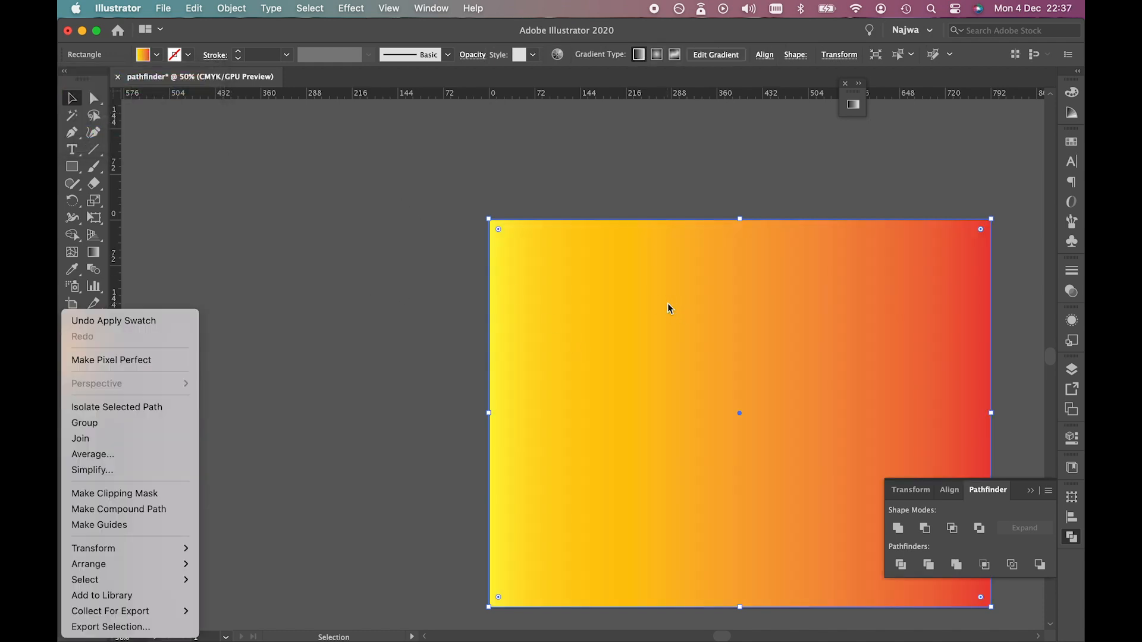
pyautogui.moveTo(149, 567)
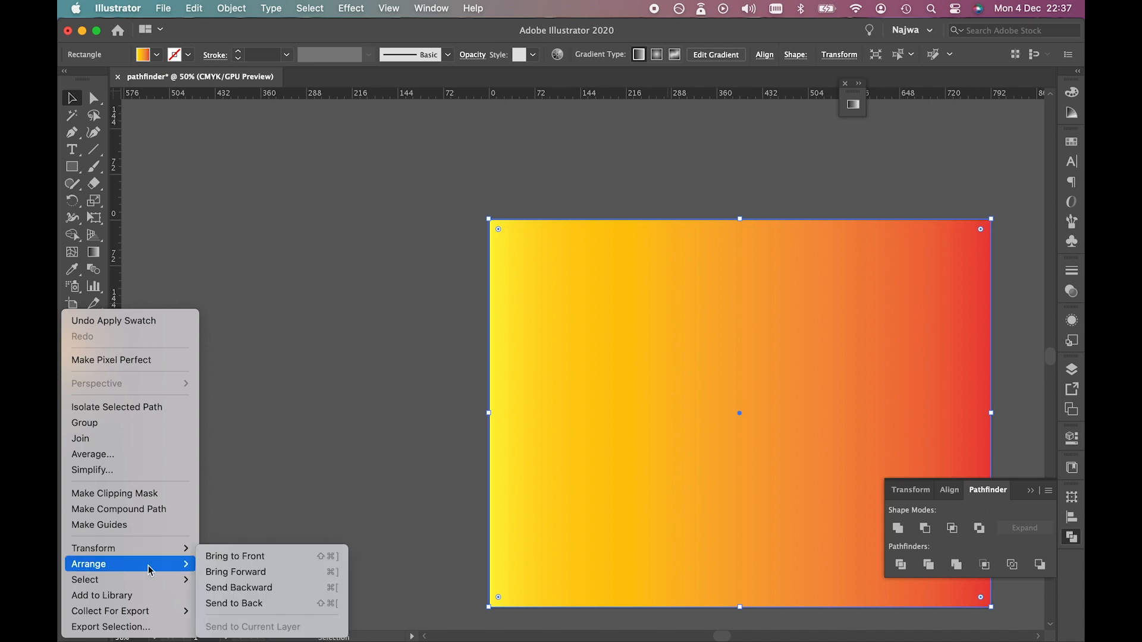
pyautogui.click(263, 602)
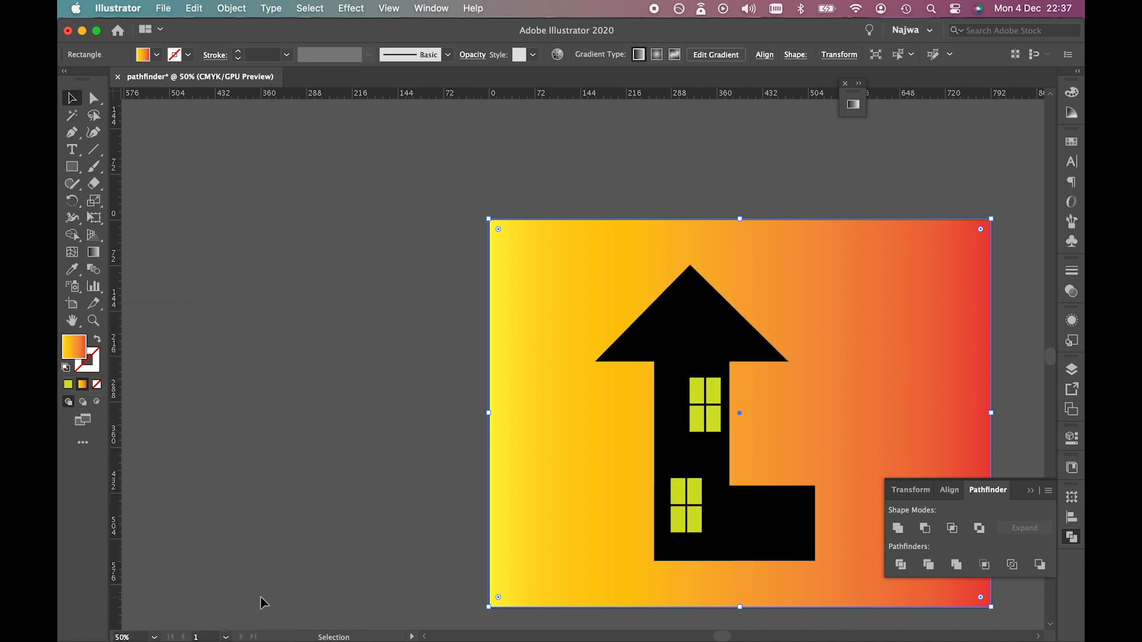
pyautogui.click(438, 390)
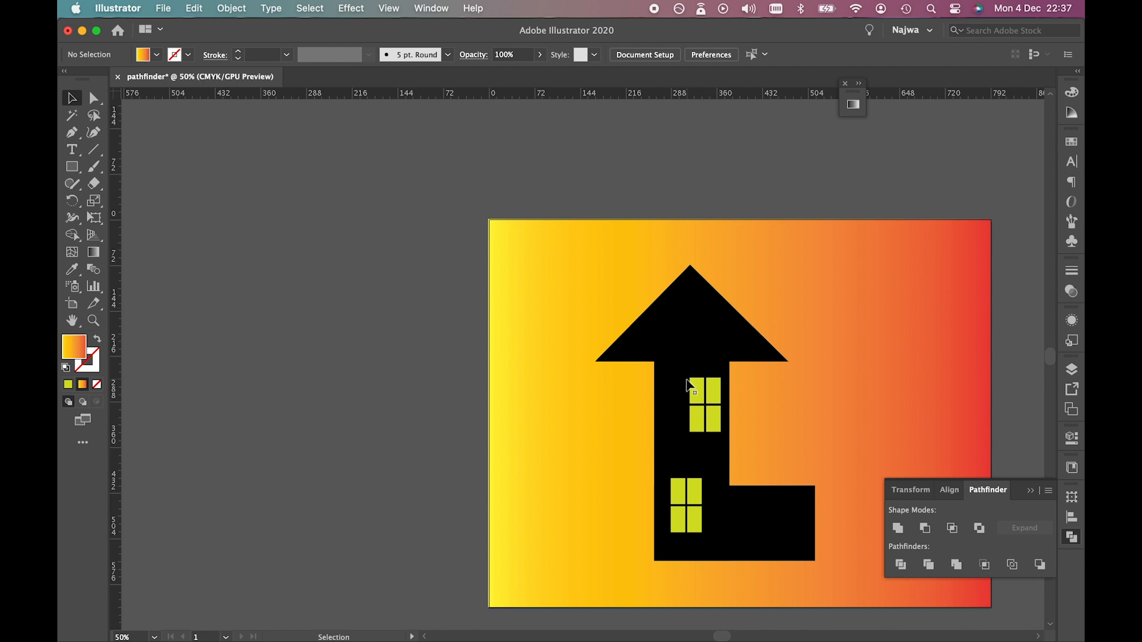
pyautogui.click(697, 494)
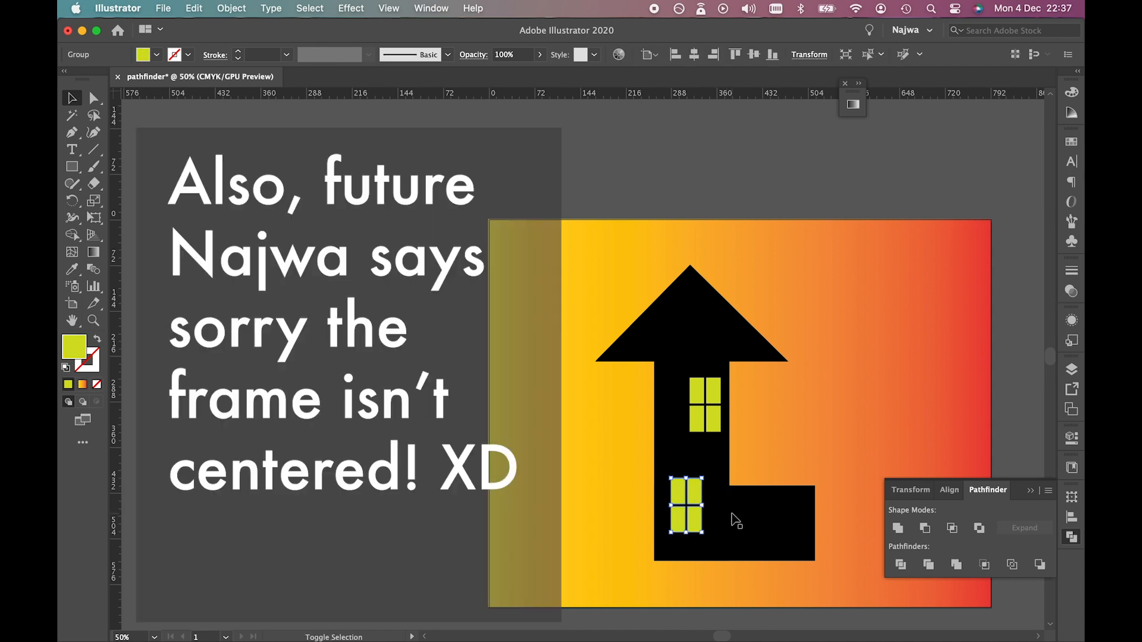
pyautogui.keyDown('shift'); pyautogui.click(735, 520); pyautogui.keyUp('shift')
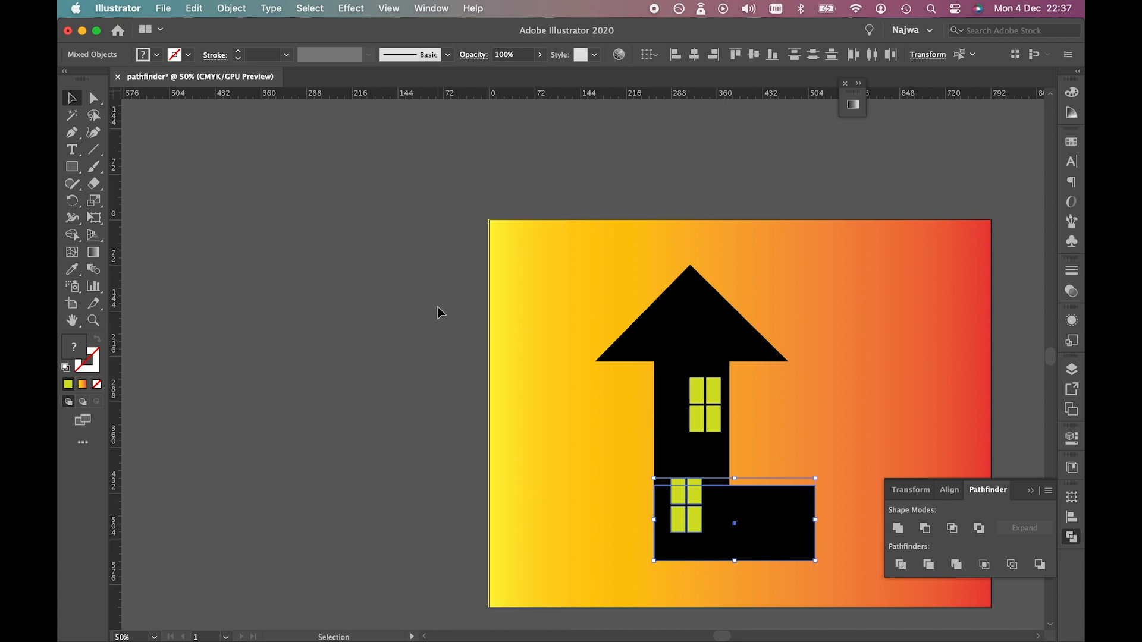
pyautogui.click(438, 313)
# - Combine the black base rectangle, upright bar and triangular roof into one shape with the Pathfinder Unite mode
pyautogui.click(773, 532)
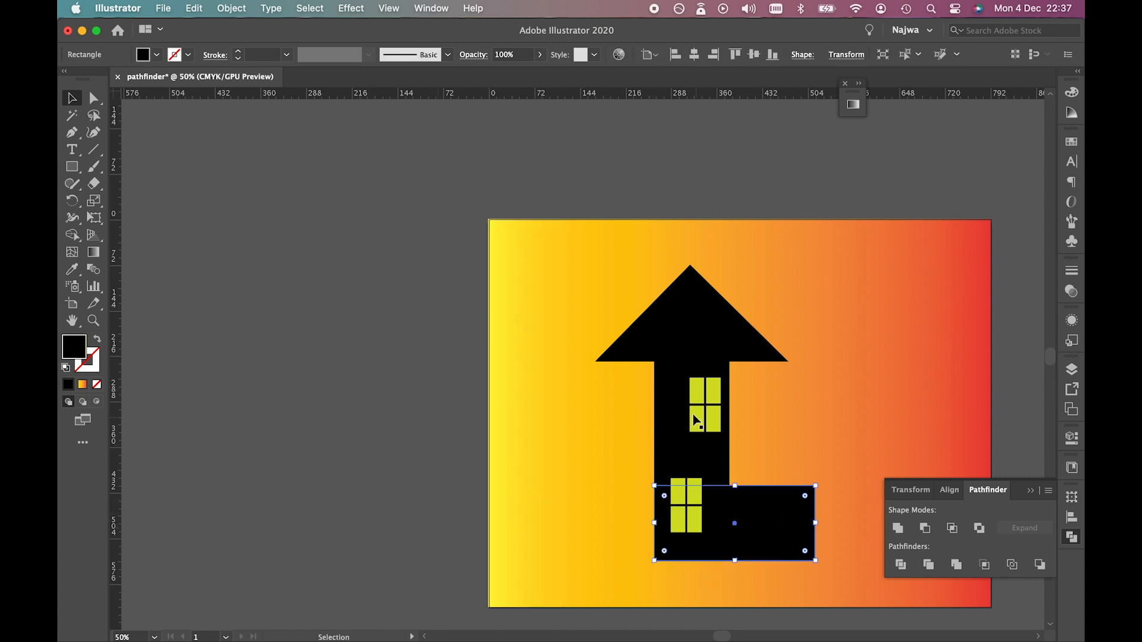
pyautogui.keyDown('shift'); pyautogui.click(668, 457); pyautogui.keyUp('shift')
pyautogui.keyDown('shift'); pyautogui.click(692, 325); pyautogui.keyUp('shift')
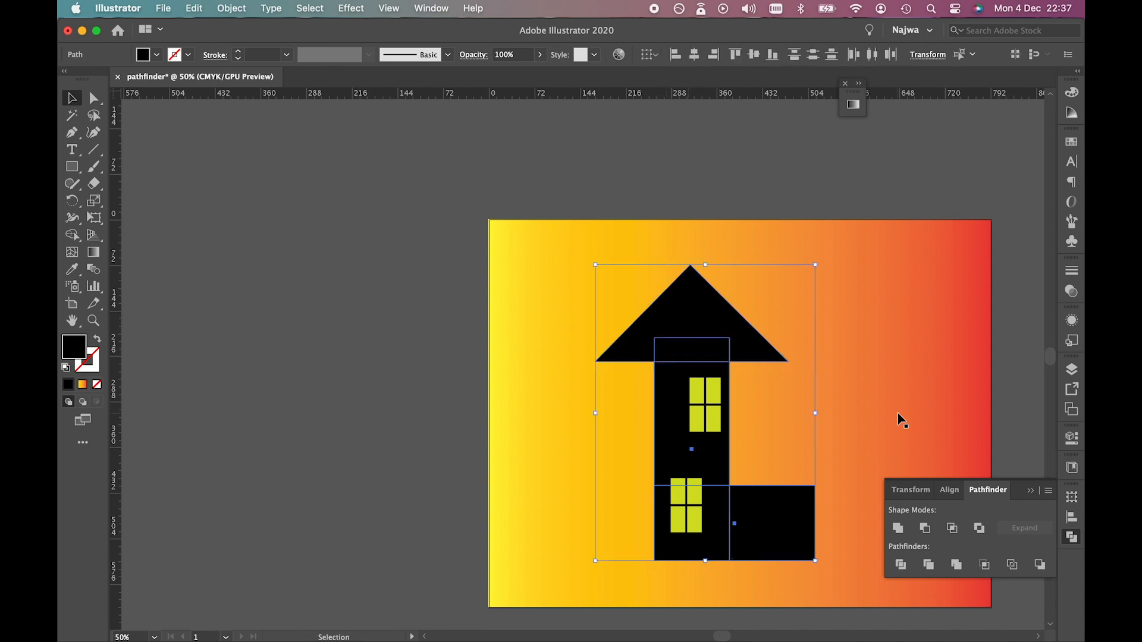
pyautogui.click(898, 530)
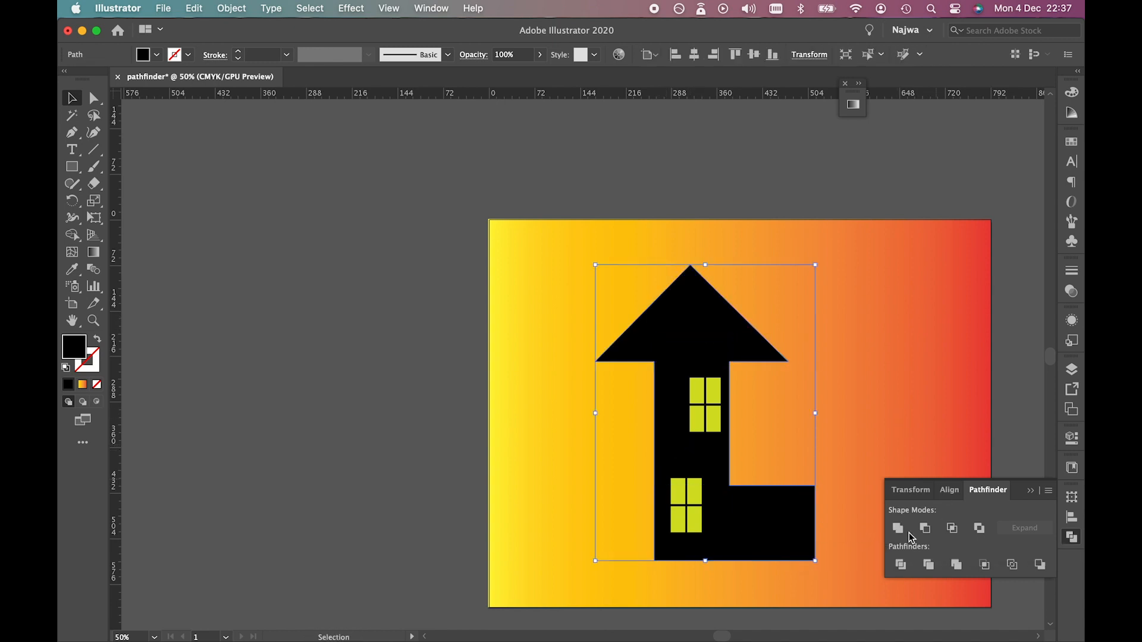
# - Move the black house shape as a test that it behaves as one object, and undo the move
pyautogui.moveTo(683, 334); pyautogui.dragTo(755, 318)
pyautogui.press('super+z')
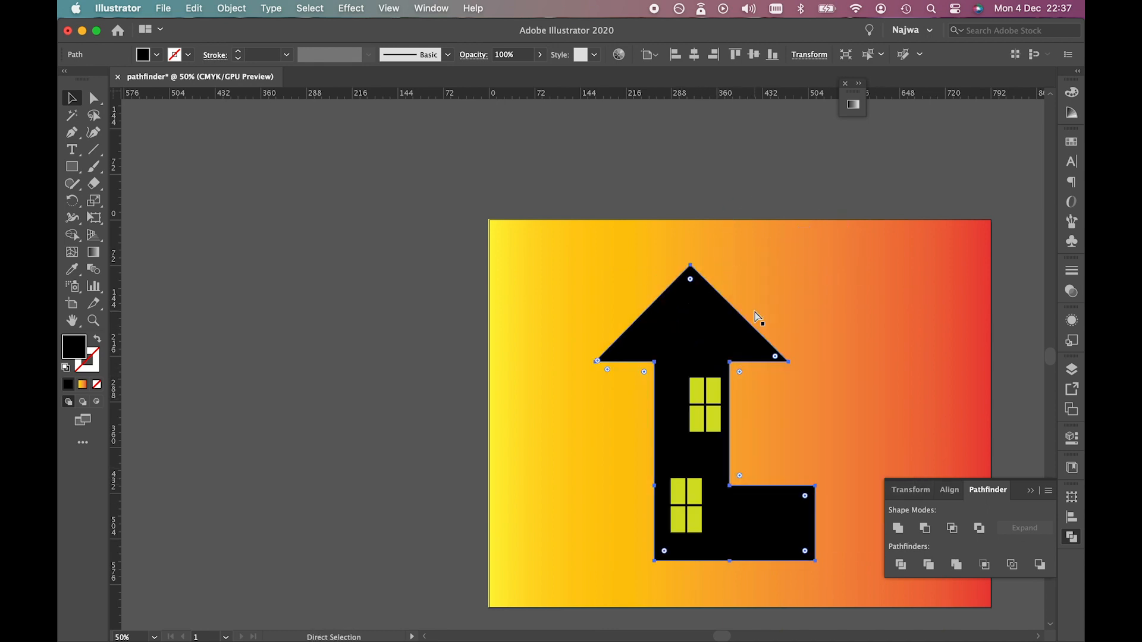
pyautogui.click(772, 171)
# - Cut the lower yellow-green window out of the black house with the Pathfinder Minus Front shape mode
pyautogui.click(699, 493)
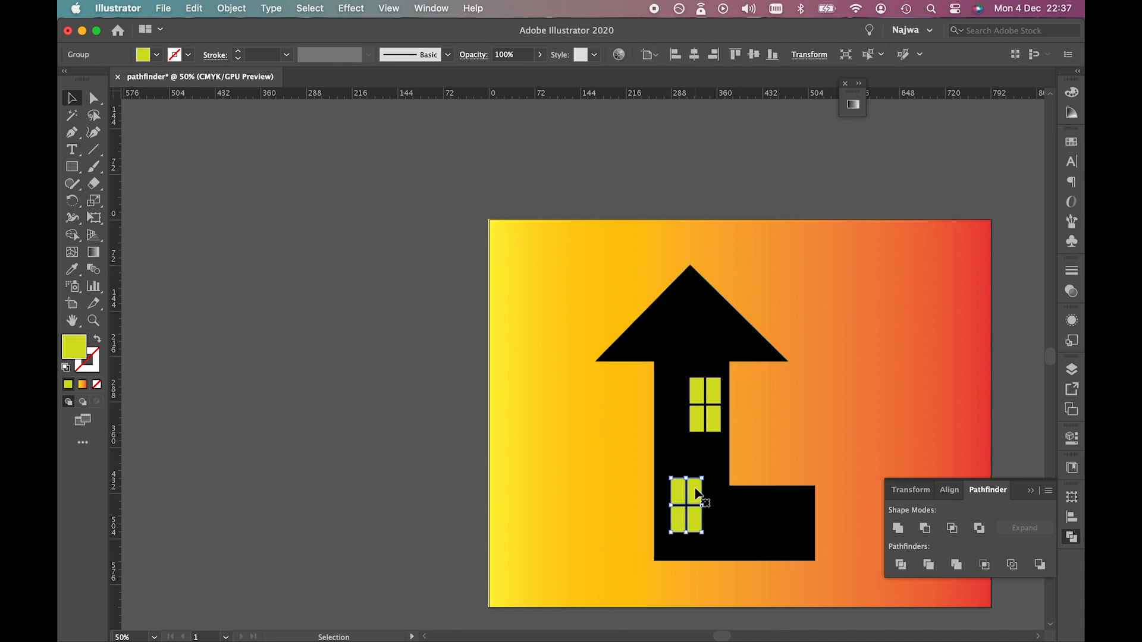
pyautogui.keyDown('shift'); pyautogui.click(753, 519); pyautogui.keyUp('shift')
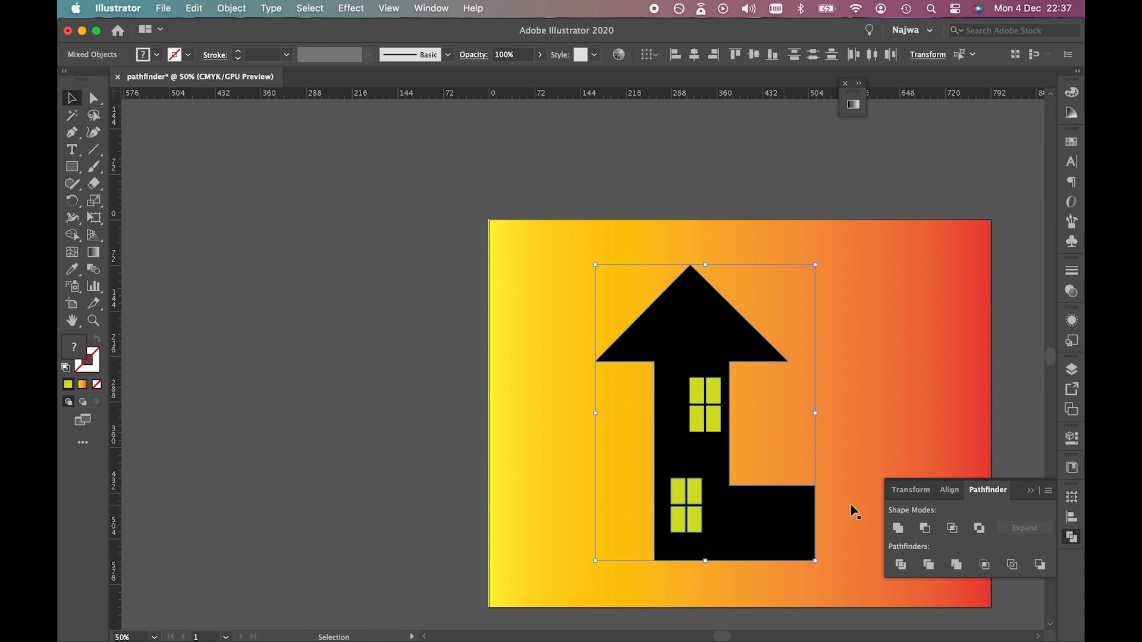
pyautogui.click(931, 529)
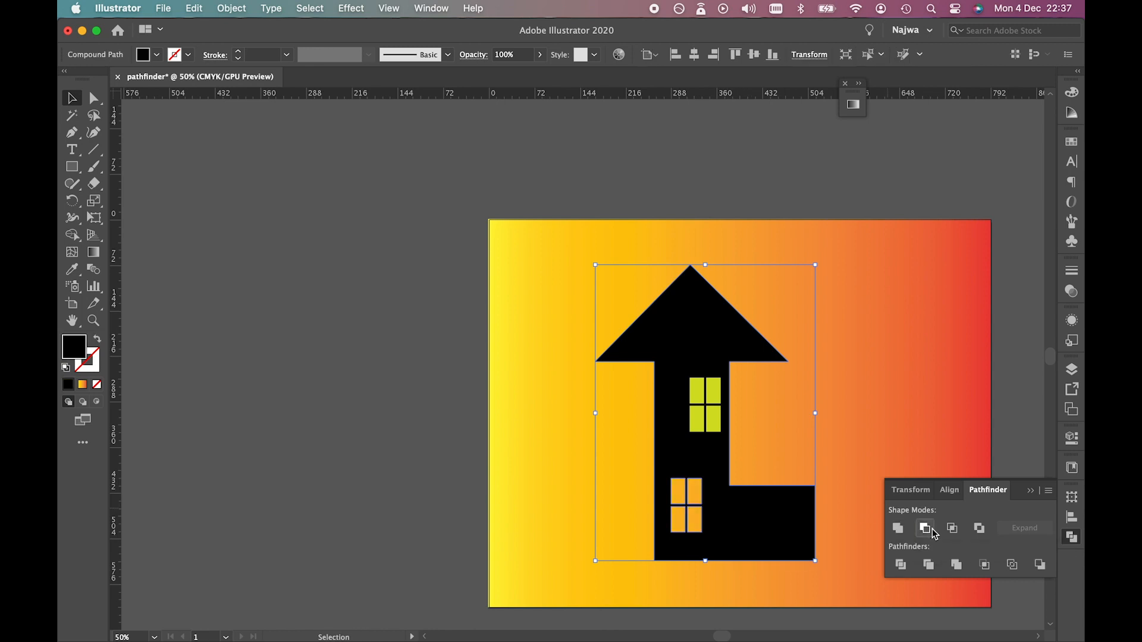
pyautogui.click(922, 127)
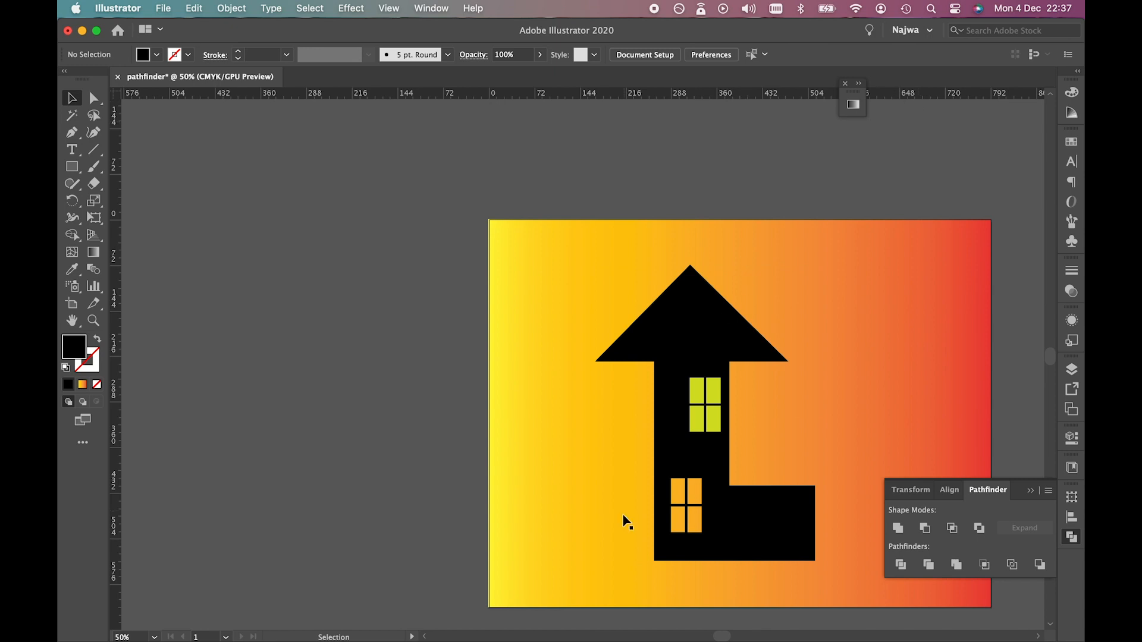
# - Cut the upper window out of the black house with Minus Front and shift the house slightly right and up
pyautogui.click(715, 423)
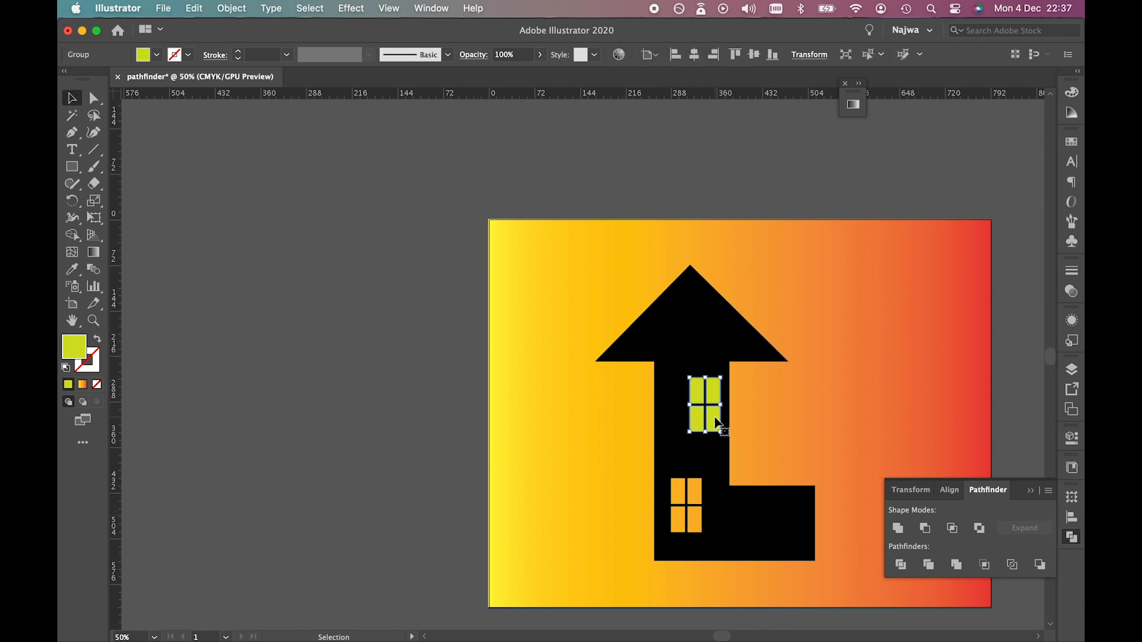
pyautogui.keyDown('shift'); pyautogui.click(755, 521); pyautogui.keyUp('shift')
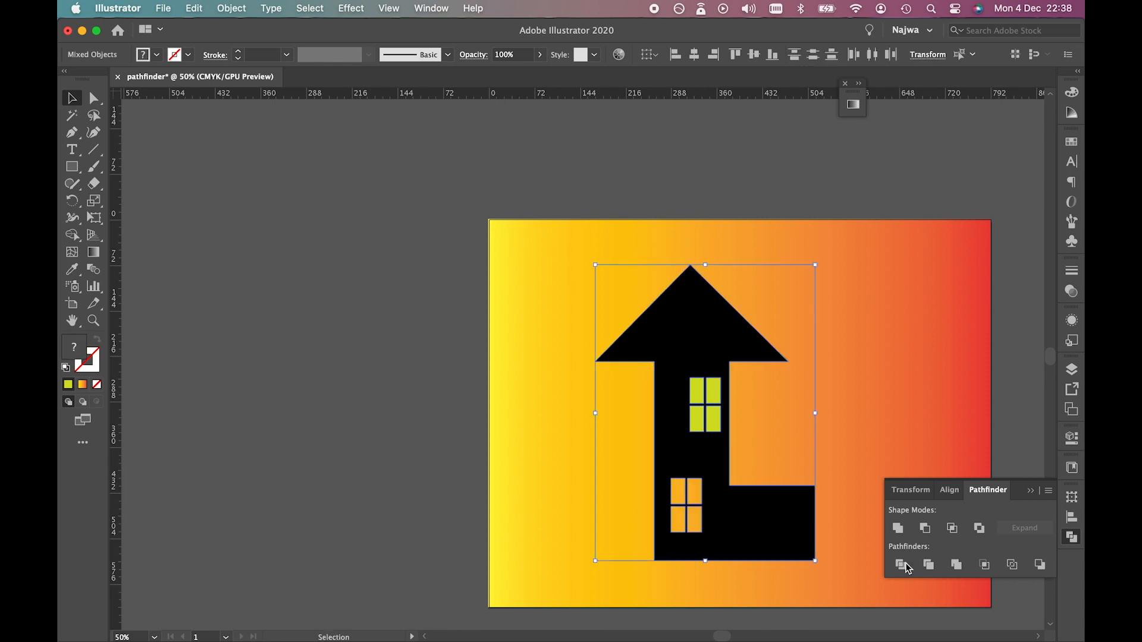
pyautogui.click(926, 529)
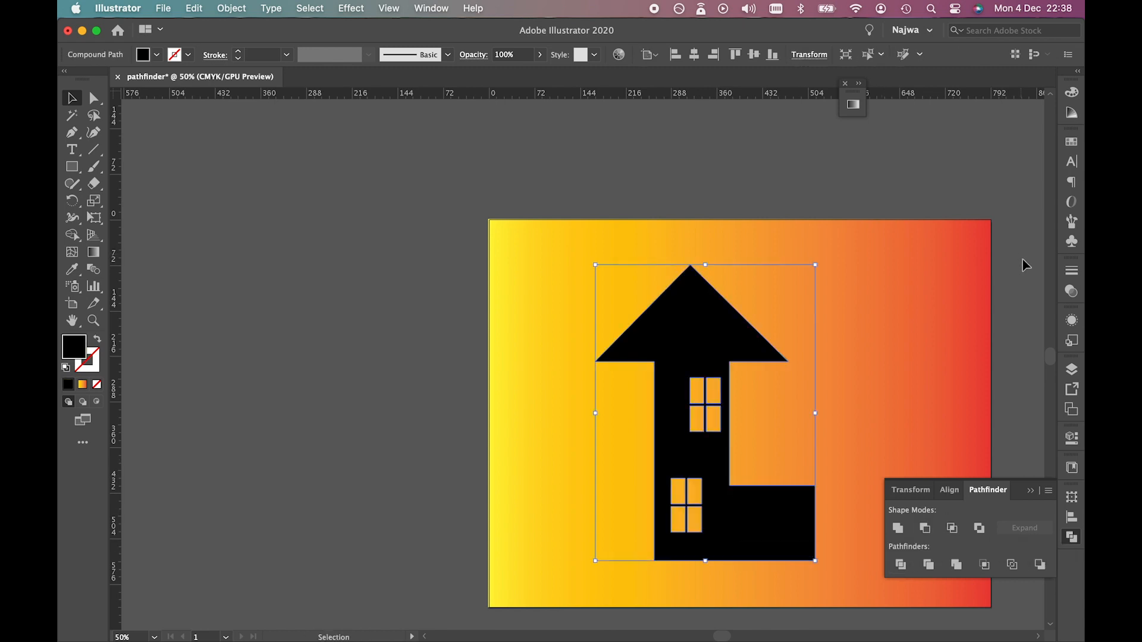
pyautogui.click(903, 149)
pyautogui.moveTo(642, 349); pyautogui.dragTo(736, 327)
pyautogui.click(822, 174)
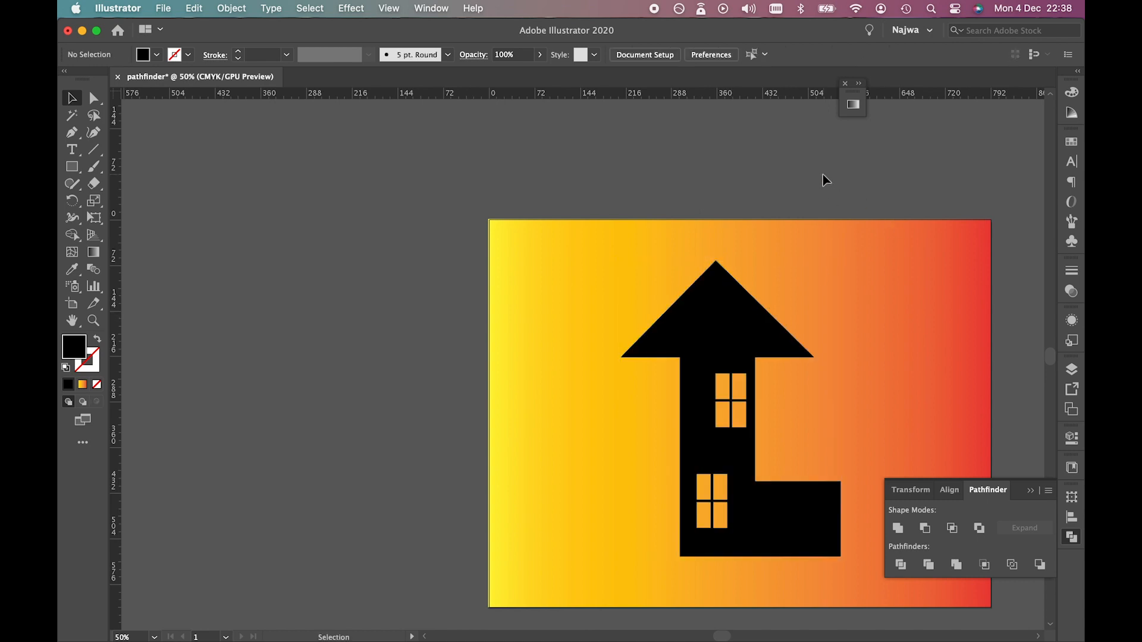